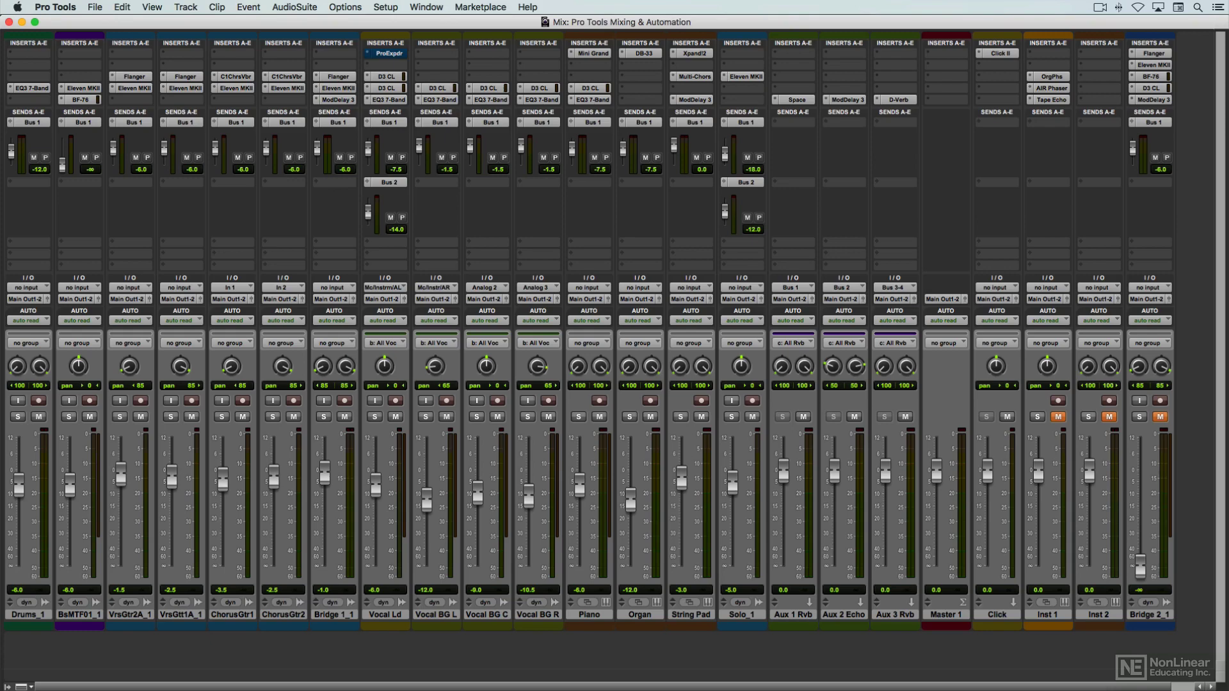
Select the Vocal Ld channel strip by its name in the Mix window
{"action": "left_click", "coordinate": [384, 614]}
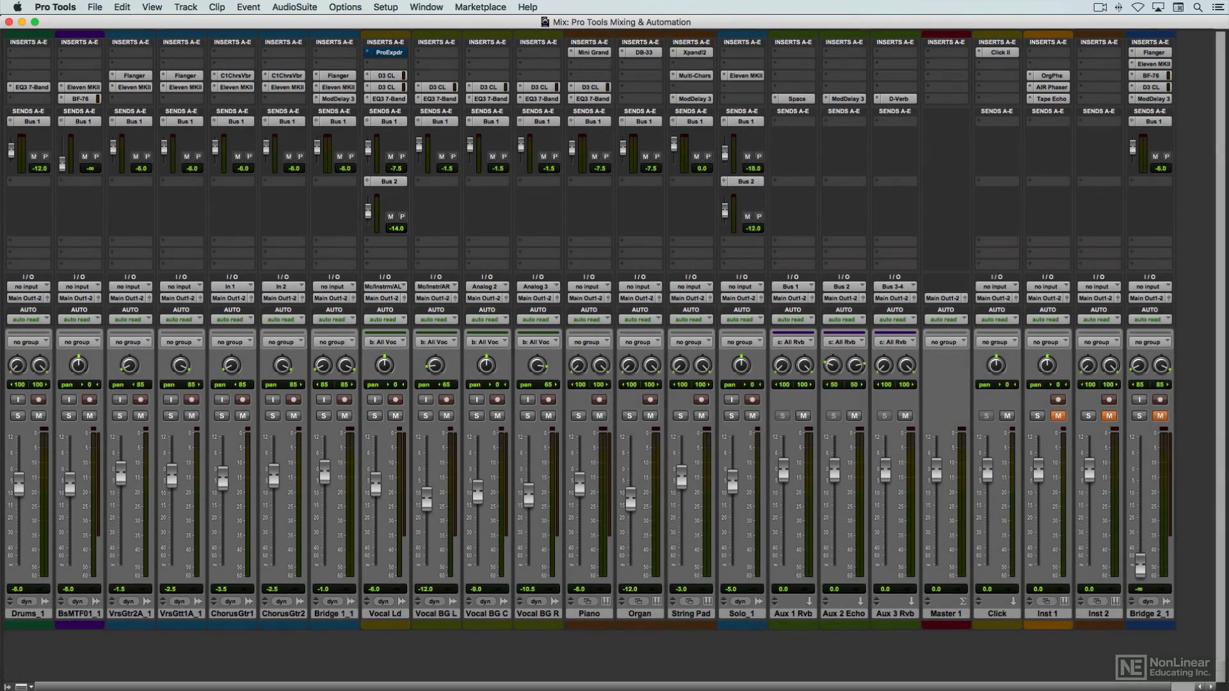
{"action": "left_click", "coordinate": [151, 7]}
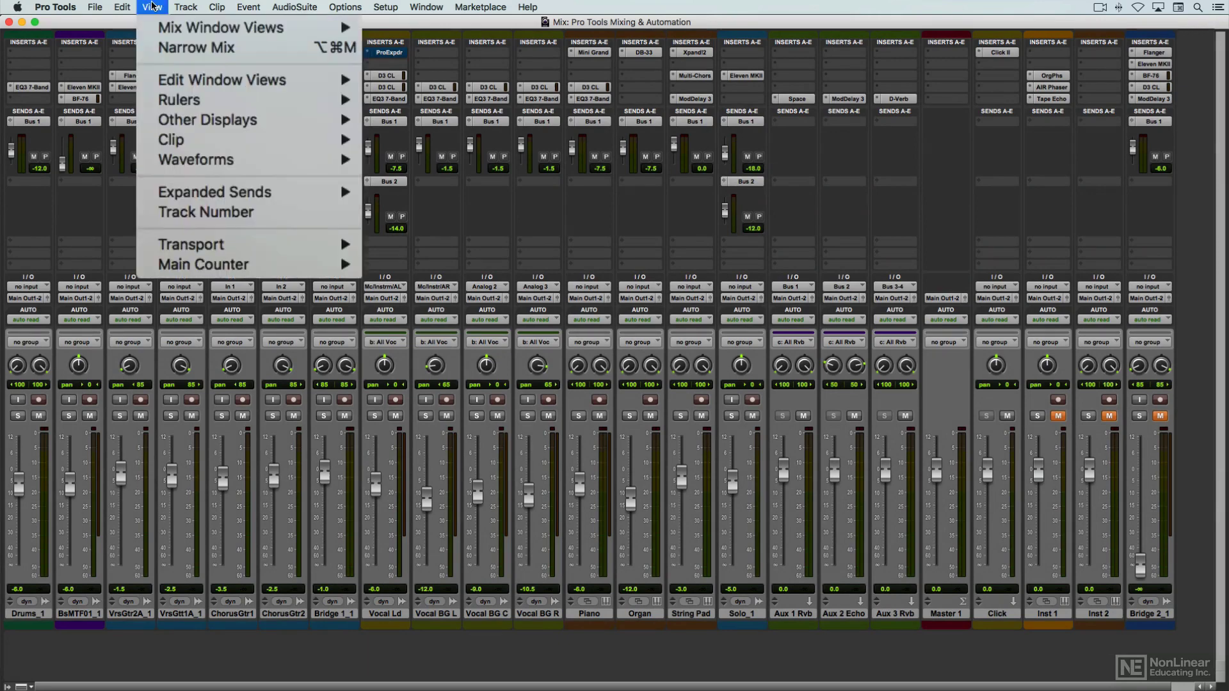
{"action": "mouse_move", "coordinate": [180, 31]}
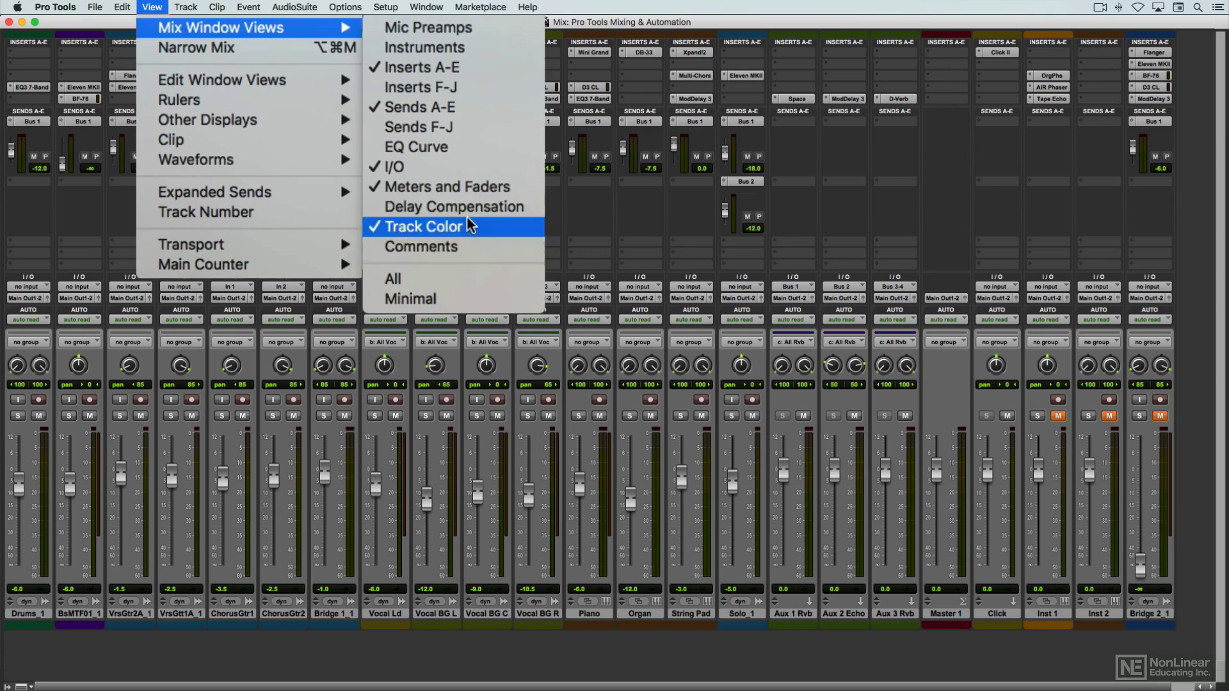
{"action": "key", "text": "Escape"}
{"action": "key", "text": "Escape"}
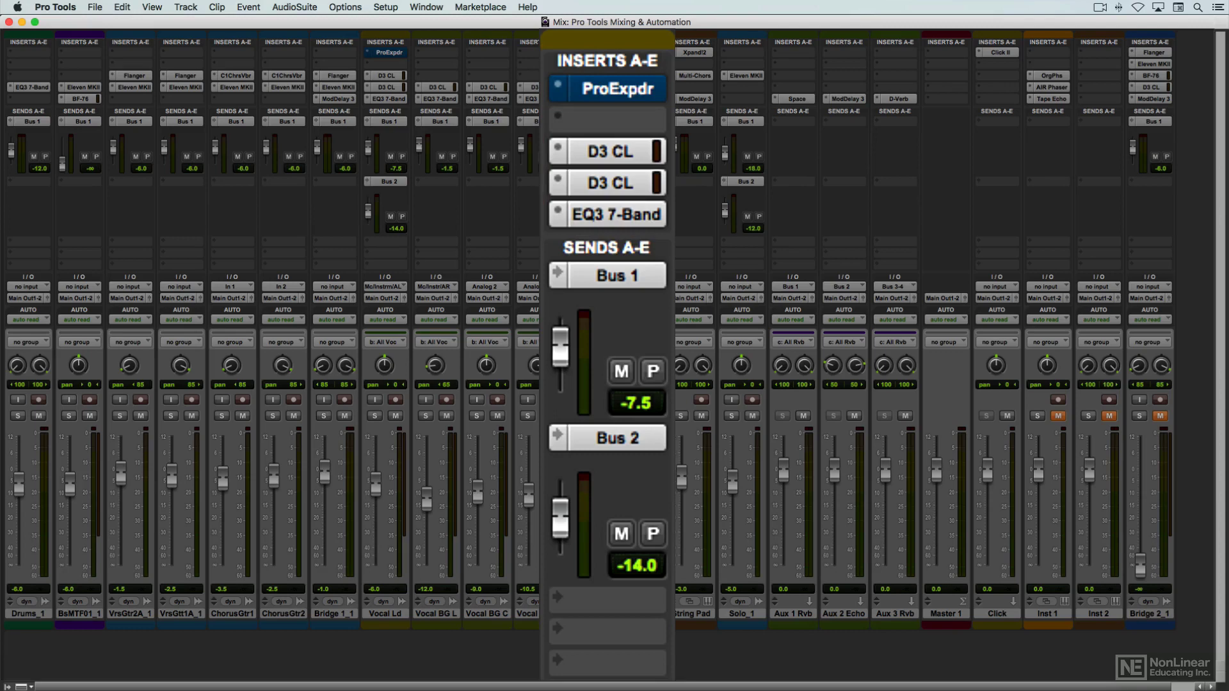
{"action": "left_click", "coordinate": [615, 215]}
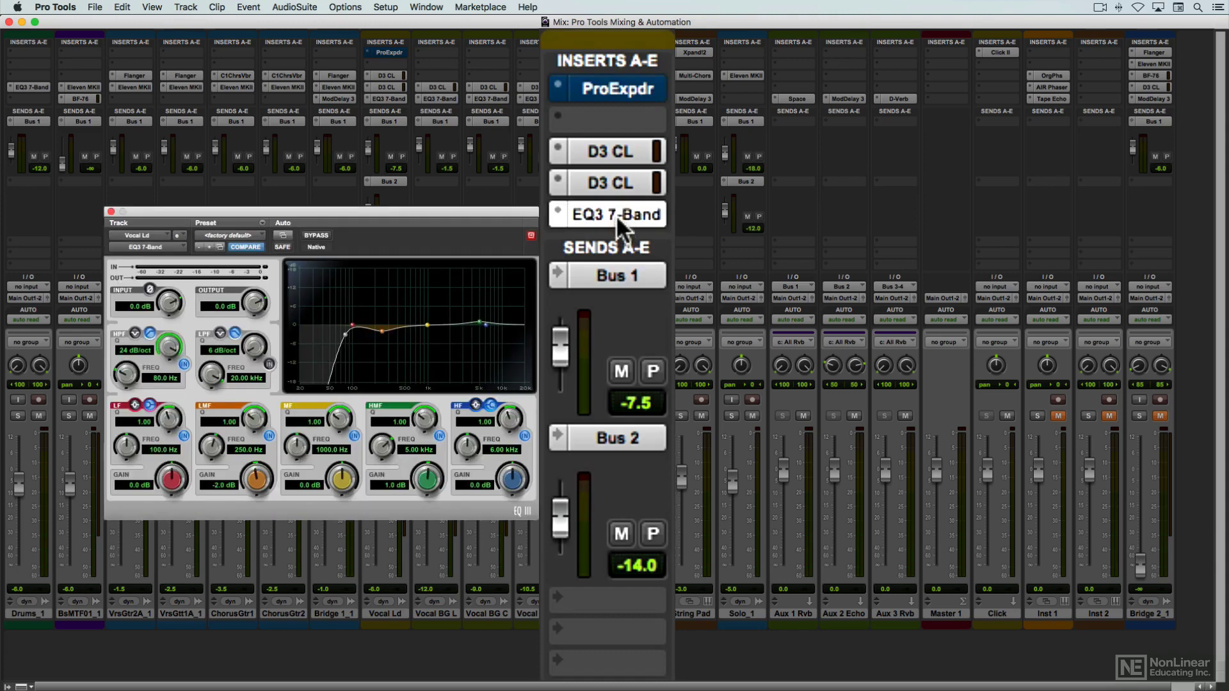
{"action": "left_click", "coordinate": [612, 184]}
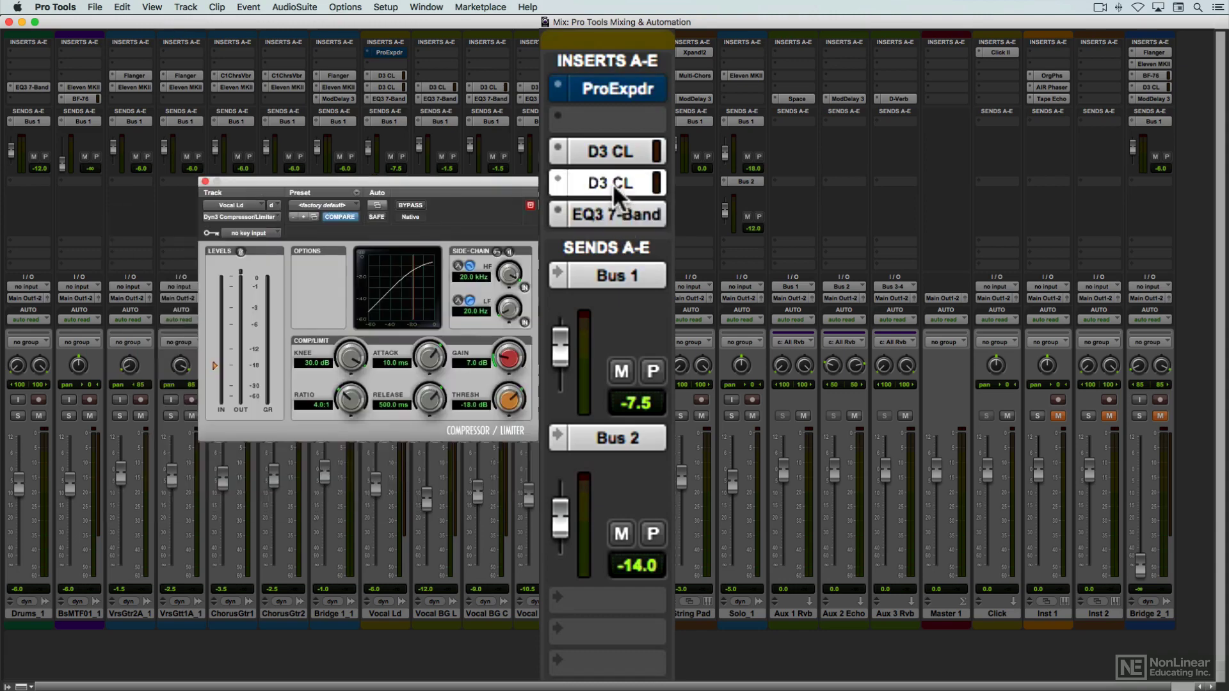
{"action": "left_click", "coordinate": [613, 184]}
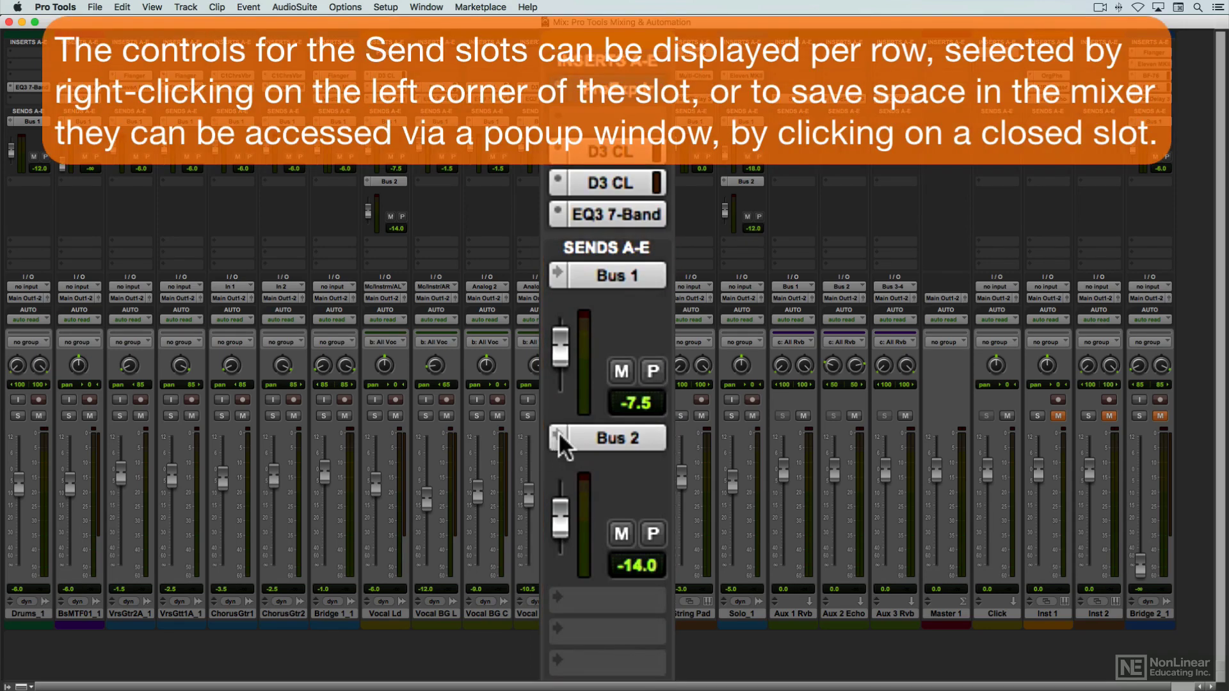
{"action": "right_click", "coordinate": [558, 434]}
{"action": "left_click", "coordinate": [673, 563]}
{"action": "left_click", "coordinate": [608, 439]}
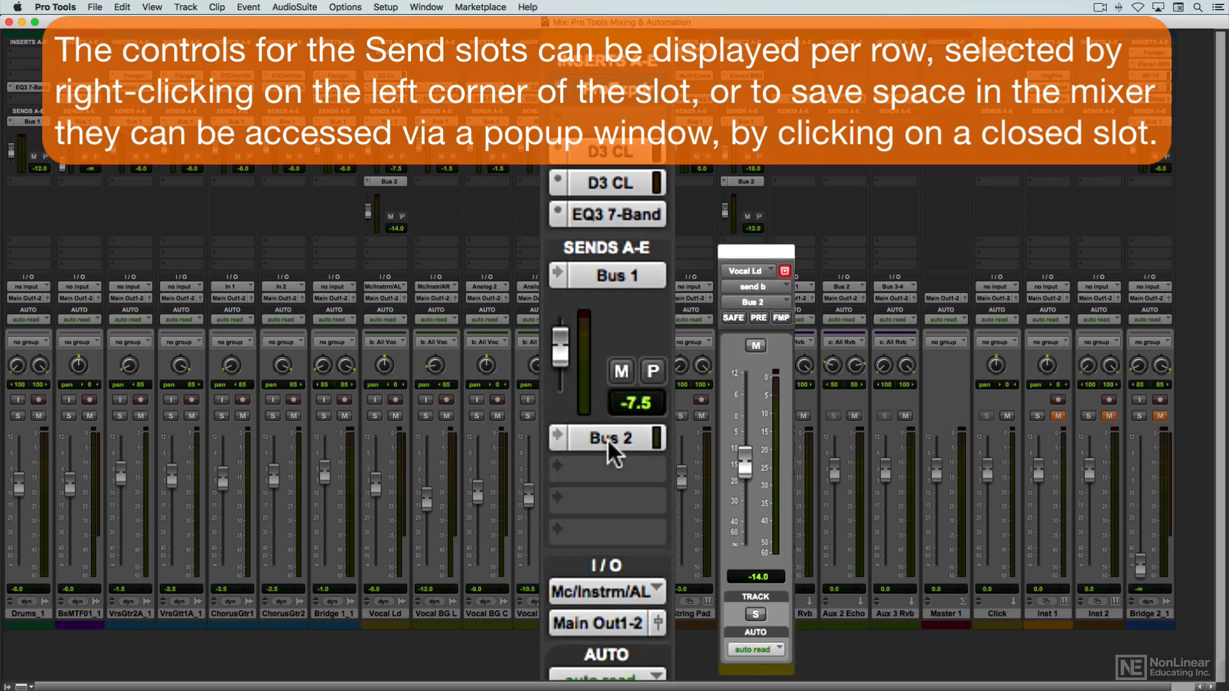
{"action": "left_click", "coordinate": [608, 439]}
{"action": "right_click", "coordinate": [556, 435]}
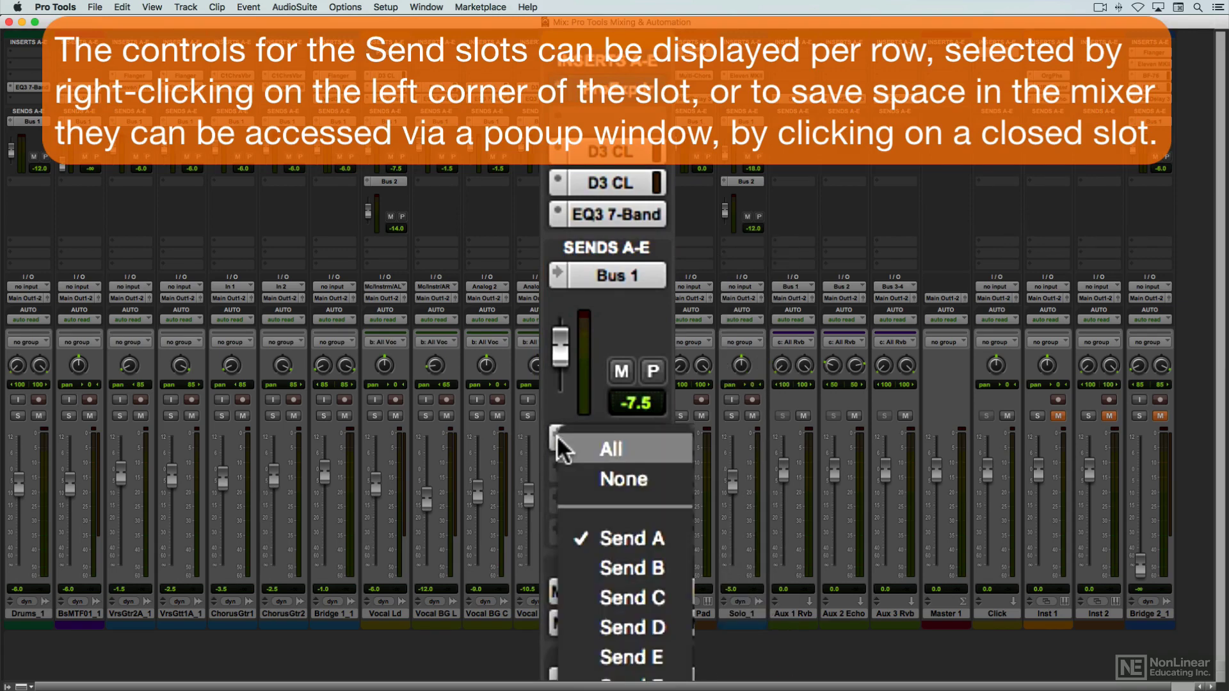
{"action": "left_click", "coordinate": [686, 570]}
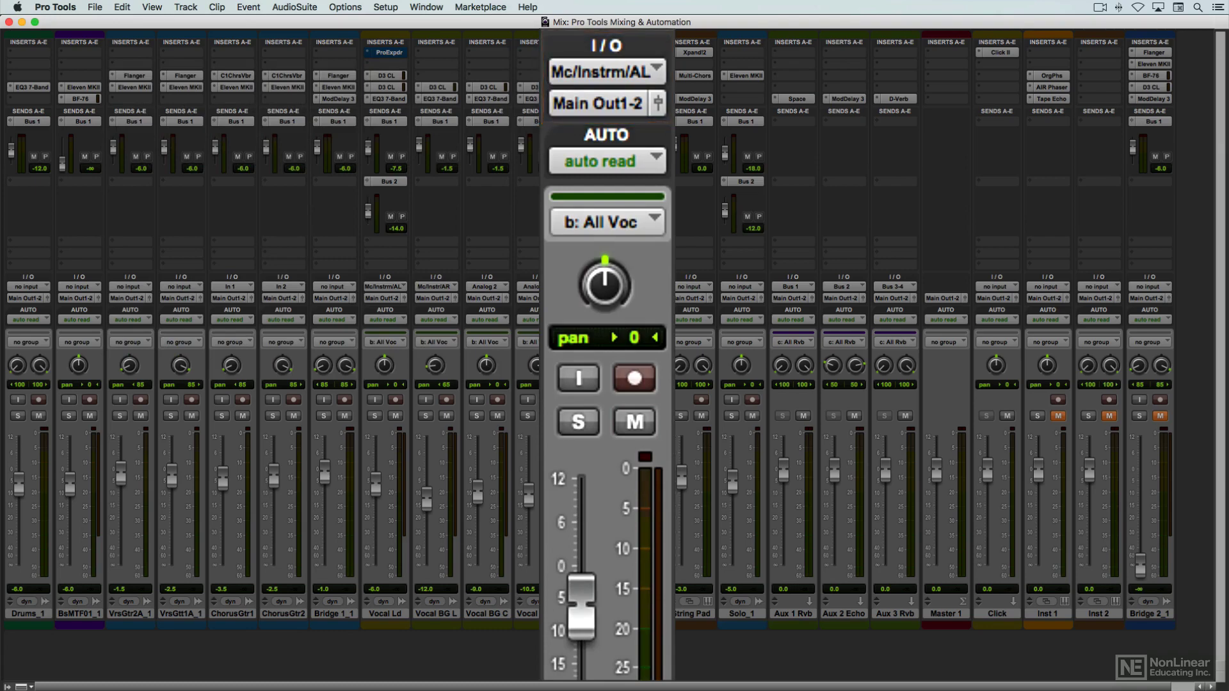
{"action": "left_click", "coordinate": [653, 68]}
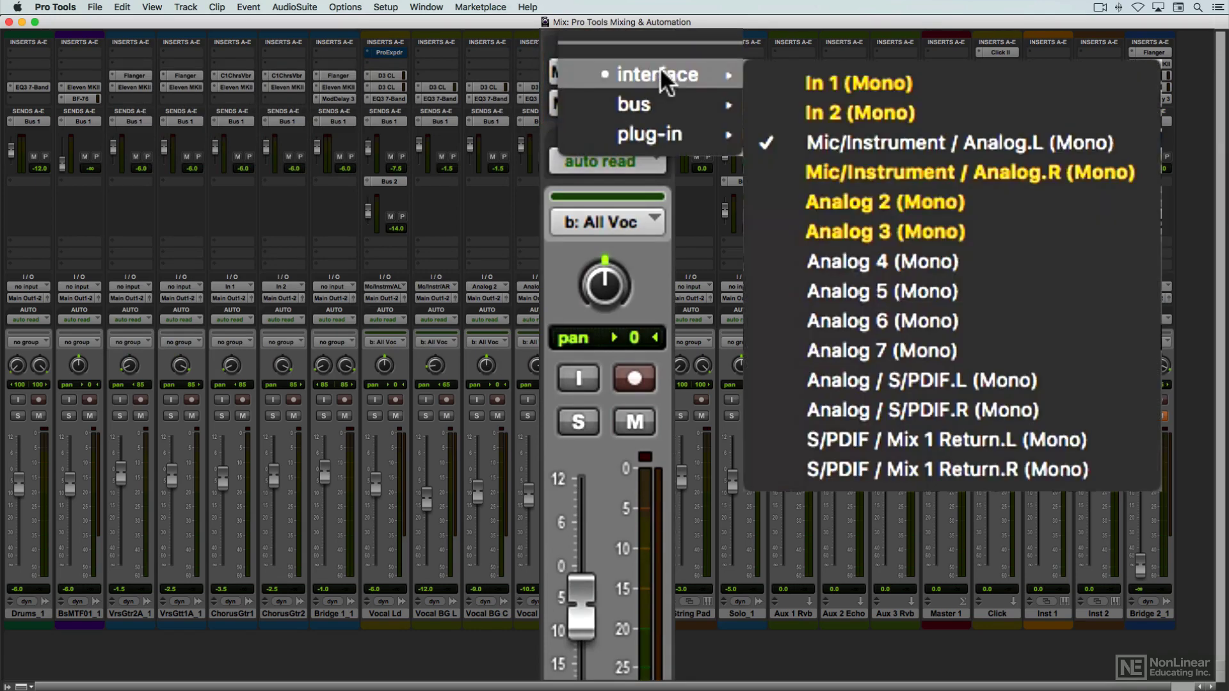
{"action": "key", "text": "Escape"}
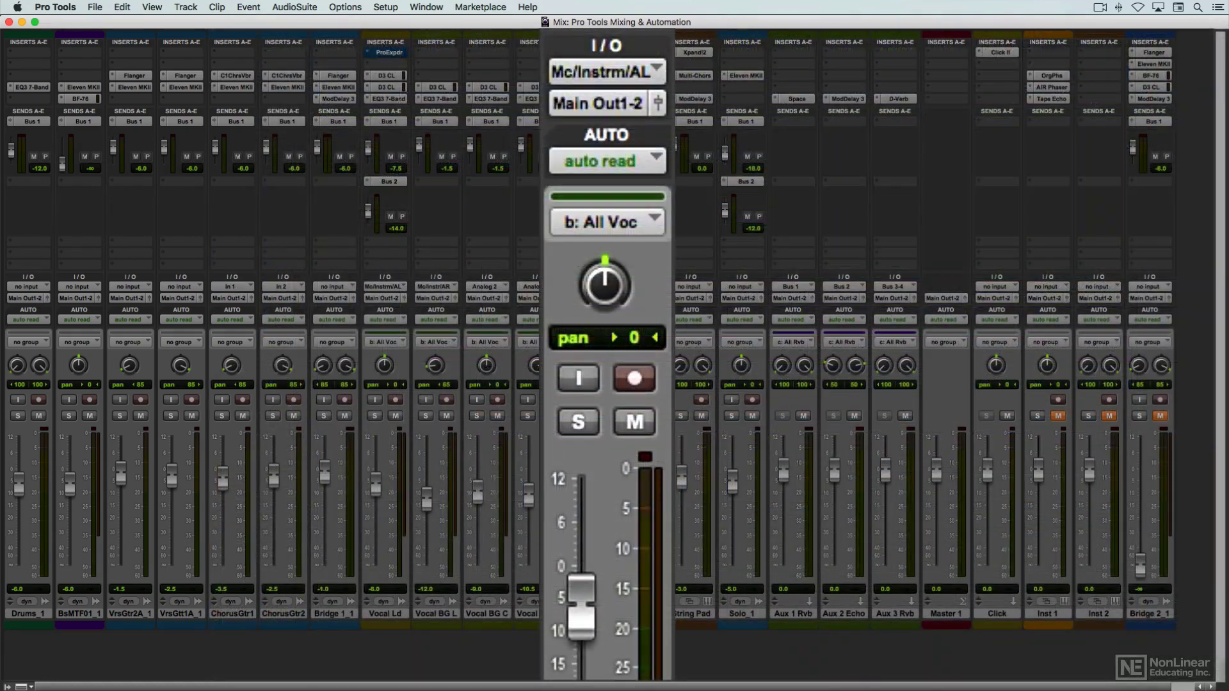
{"action": "left_click", "coordinate": [646, 99]}
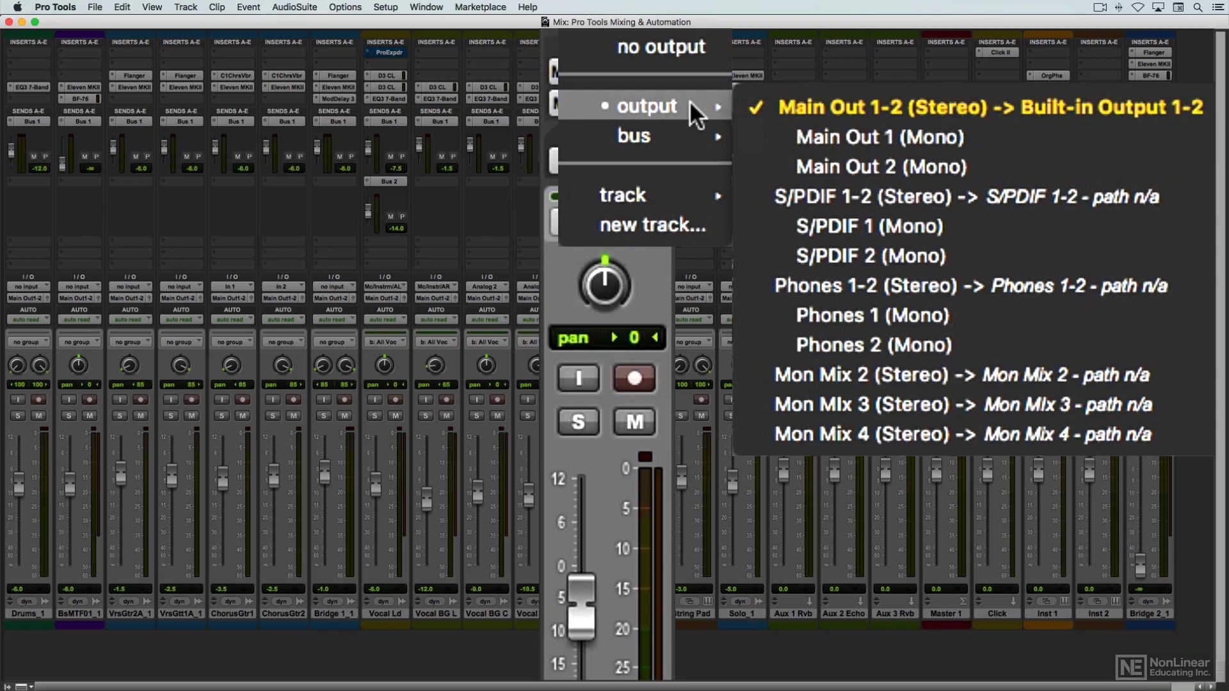
{"action": "key", "text": "Escape"}
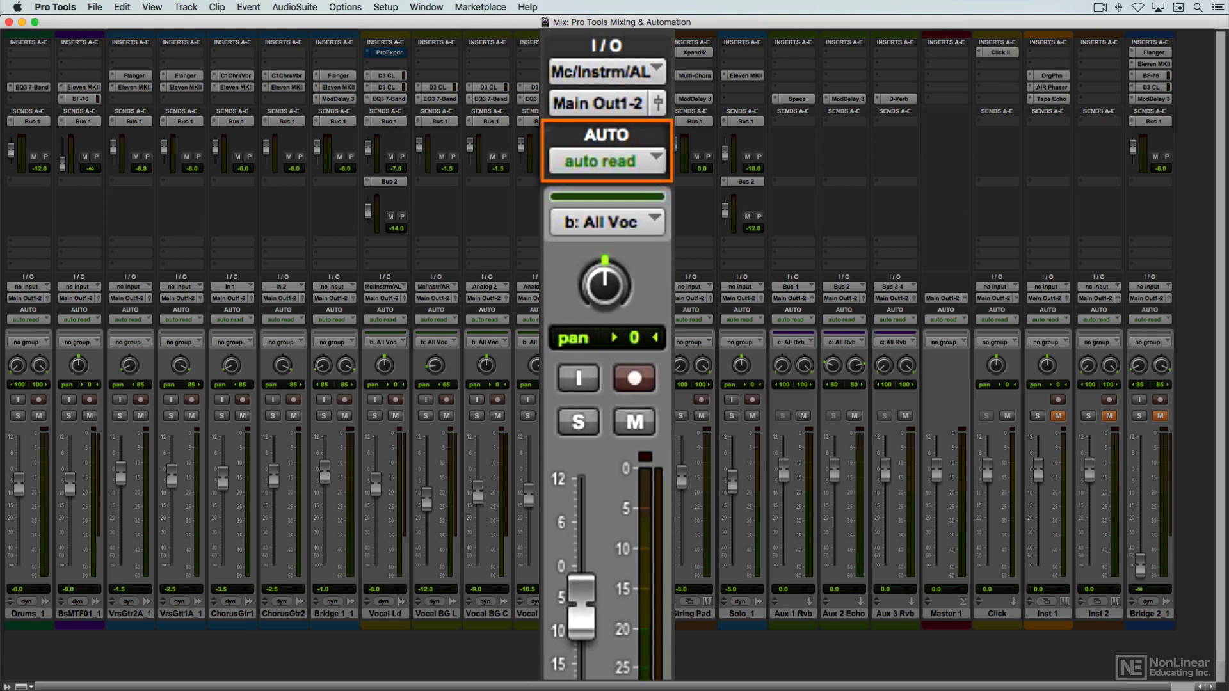
{"action": "left_click", "coordinate": [656, 159]}
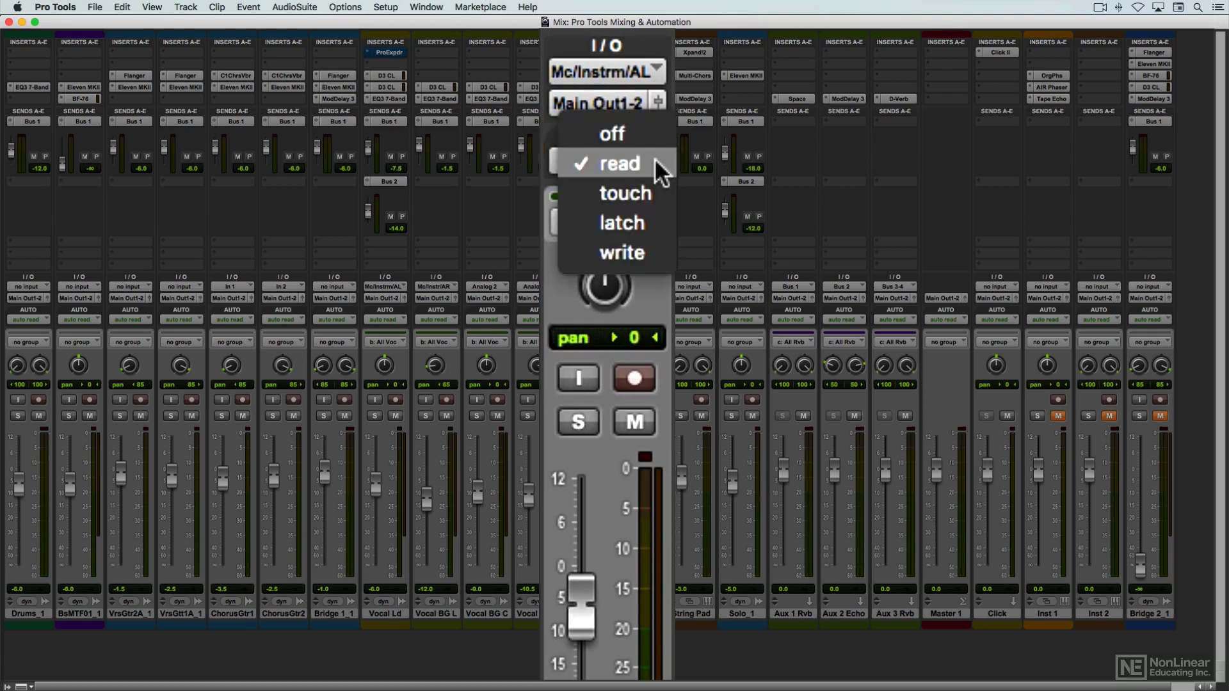
{"action": "left_click", "coordinate": [674, 161]}
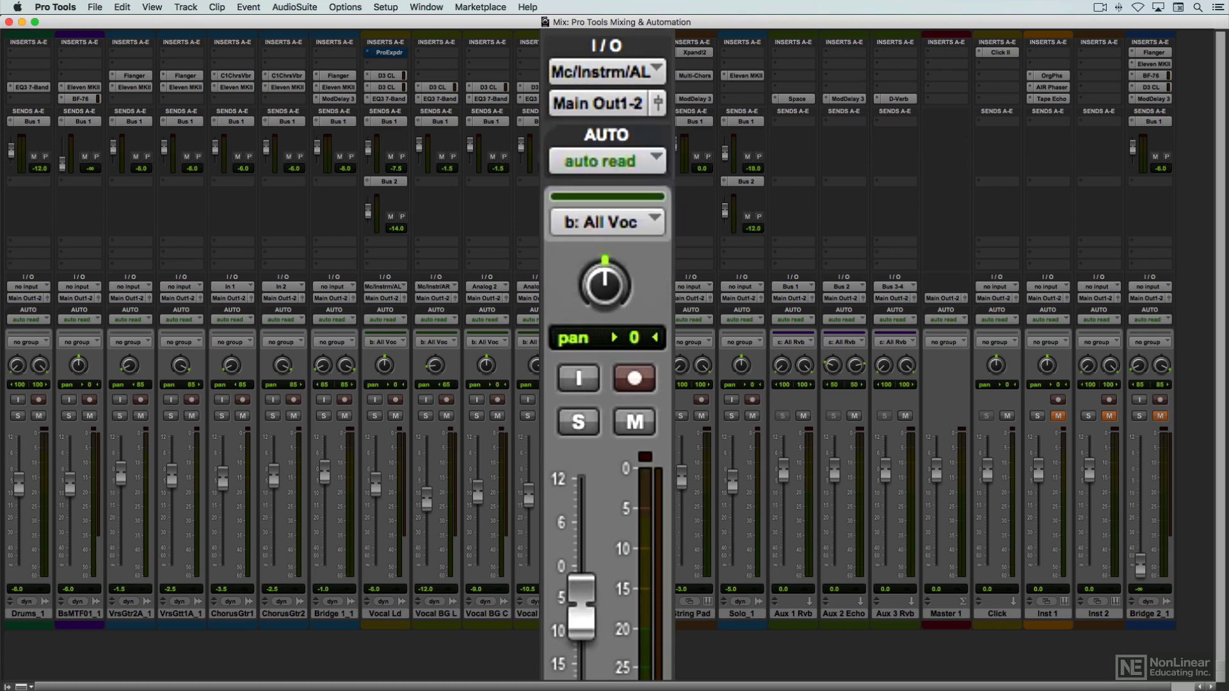
{"action": "left_click", "coordinate": [651, 218]}
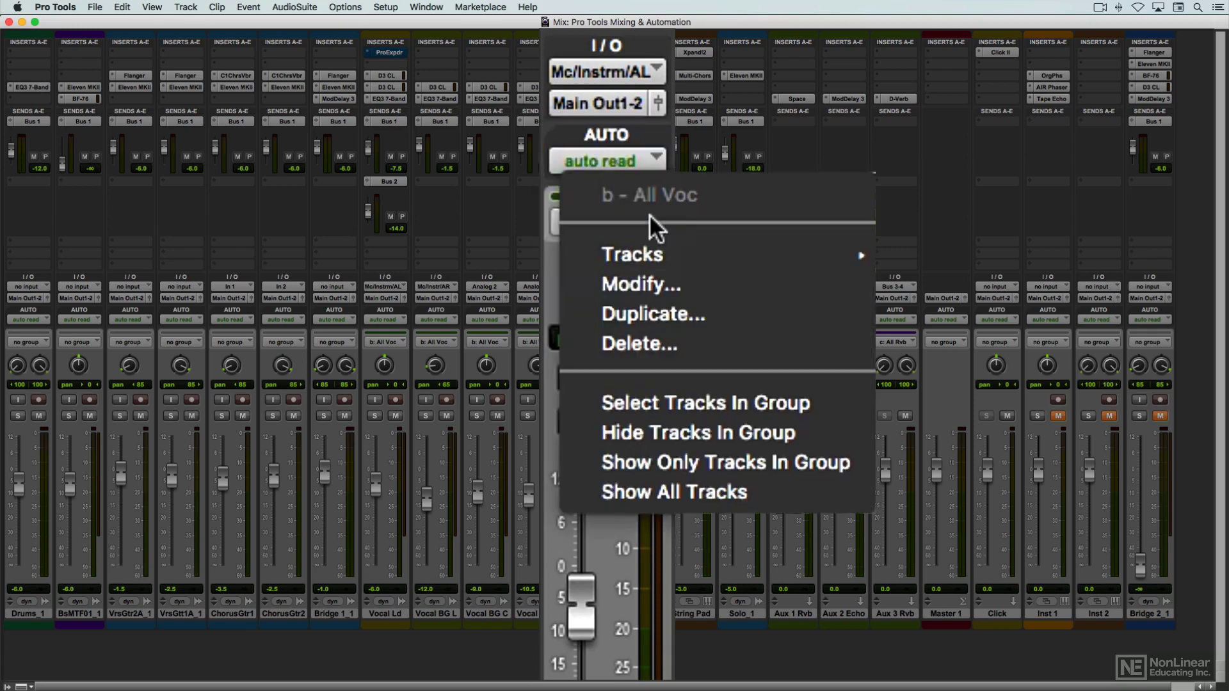
{"action": "mouse_move", "coordinate": [678, 255]}
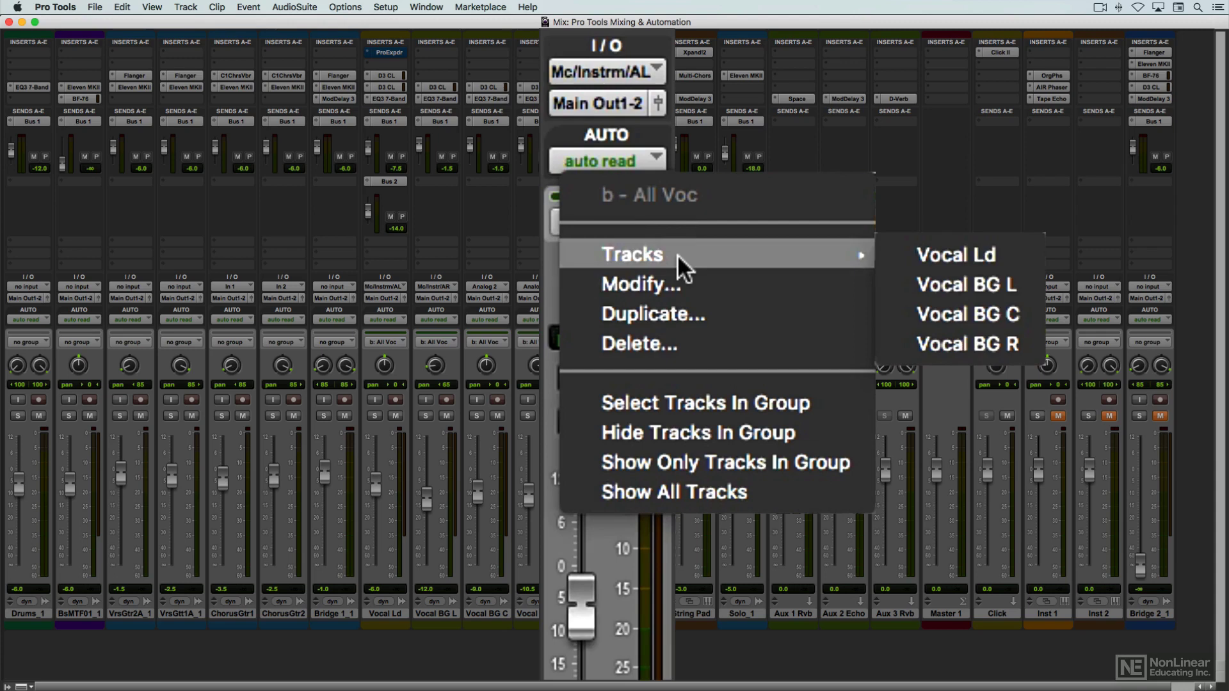
{"action": "left_click", "coordinate": [1026, 240]}
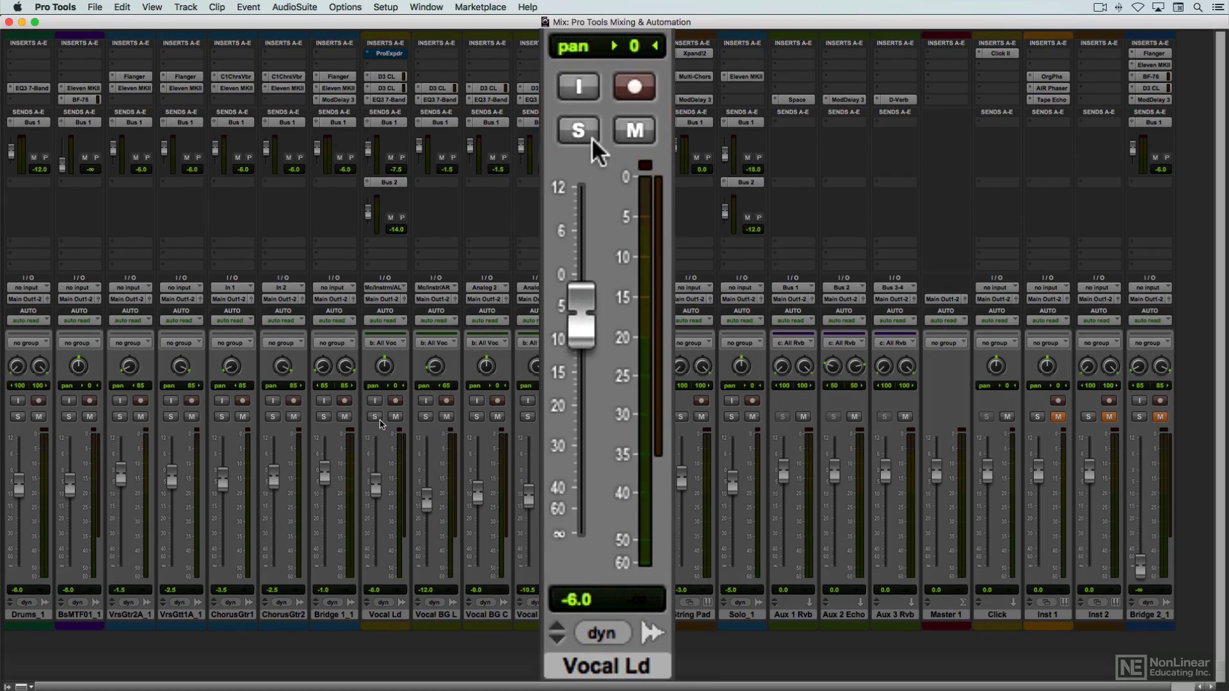
Test solo and mute on Vocal Ld, then watch solos cancel across Bridge 1_1, ChorusGtr2 and ChorusGtr1
{"action": "left_click", "coordinate": [375, 416]}
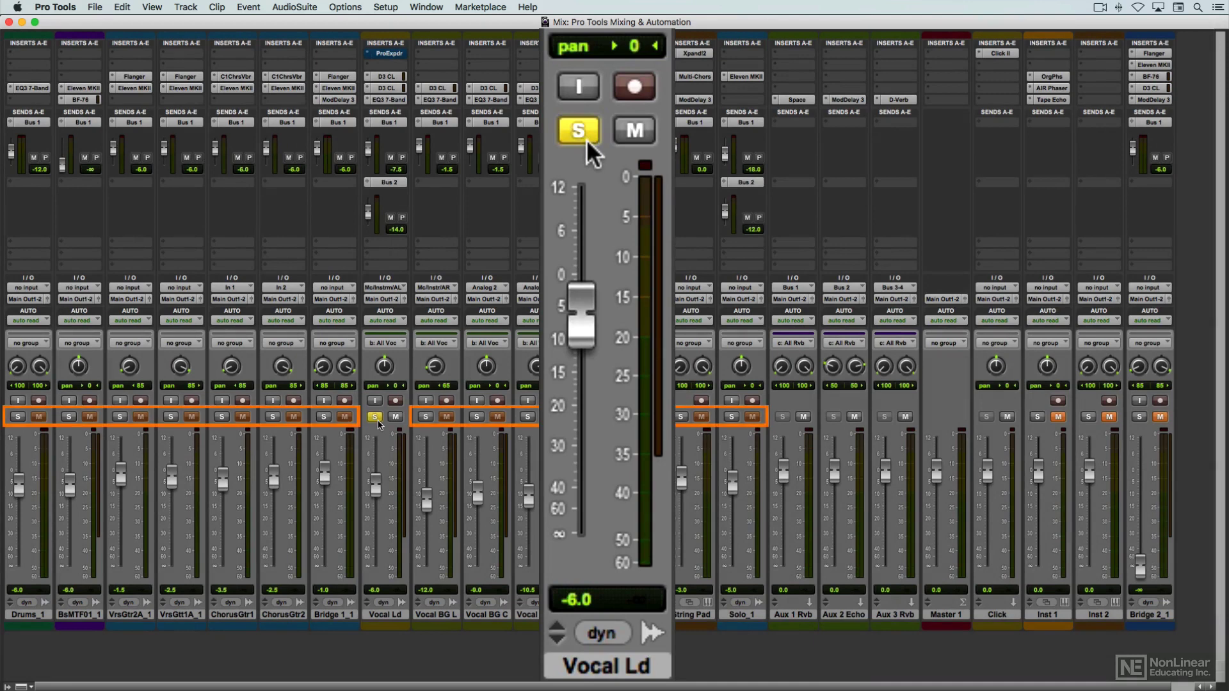
{"action": "left_click", "coordinate": [377, 418]}
{"action": "left_click", "coordinate": [395, 422]}
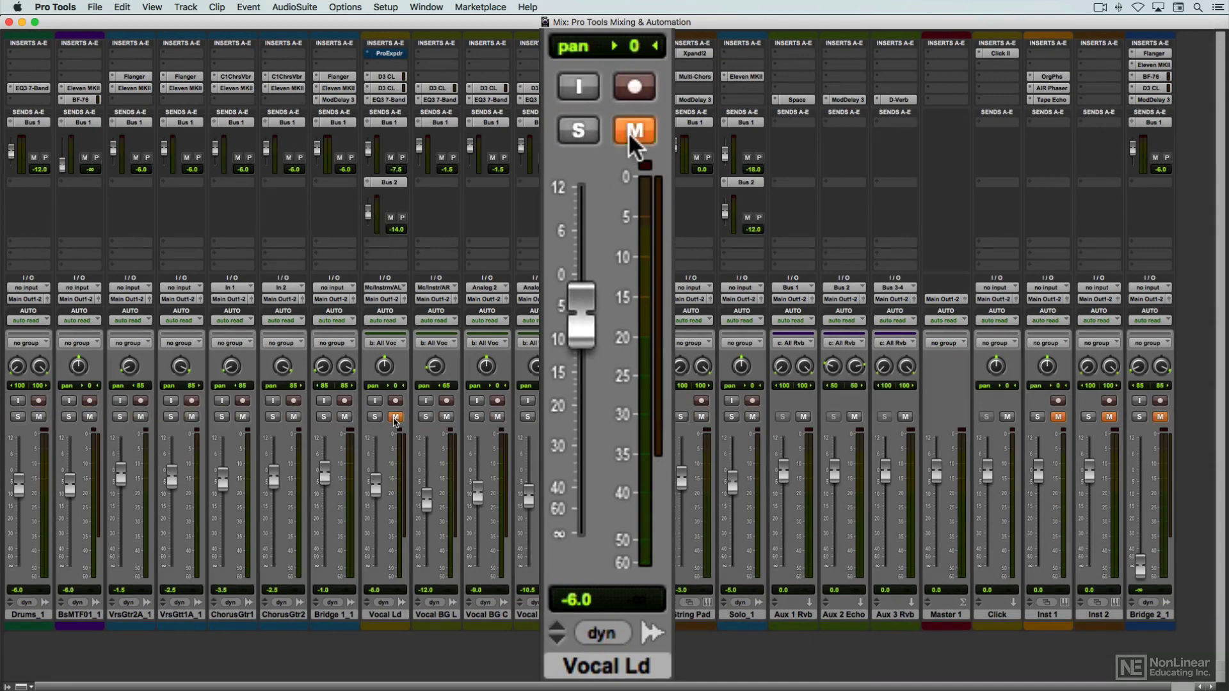
{"action": "left_click", "coordinate": [396, 420]}
{"action": "left_click", "coordinate": [324, 417]}
{"action": "left_click", "coordinate": [273, 417]}
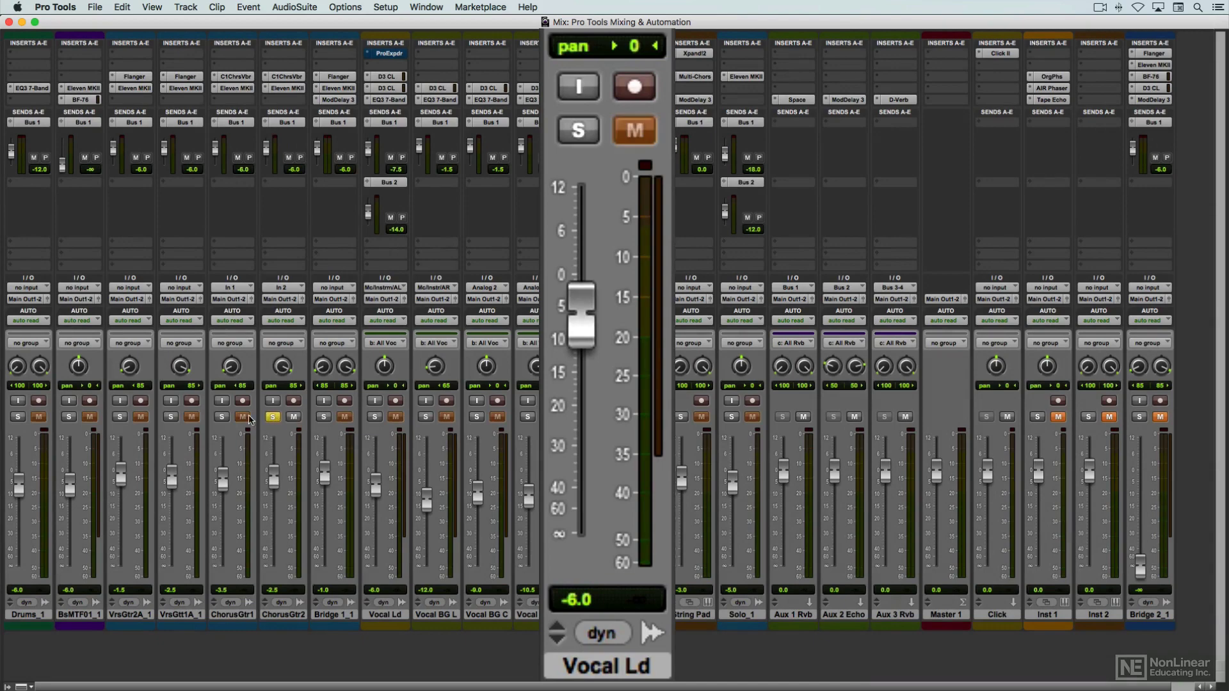
{"action": "left_click", "coordinate": [222, 417]}
{"action": "left_click", "coordinate": [222, 417]}
Uncheck X-OR (Cancels Previous Solo) under Options > Solo Mode
{"action": "left_click", "coordinate": [345, 7]}
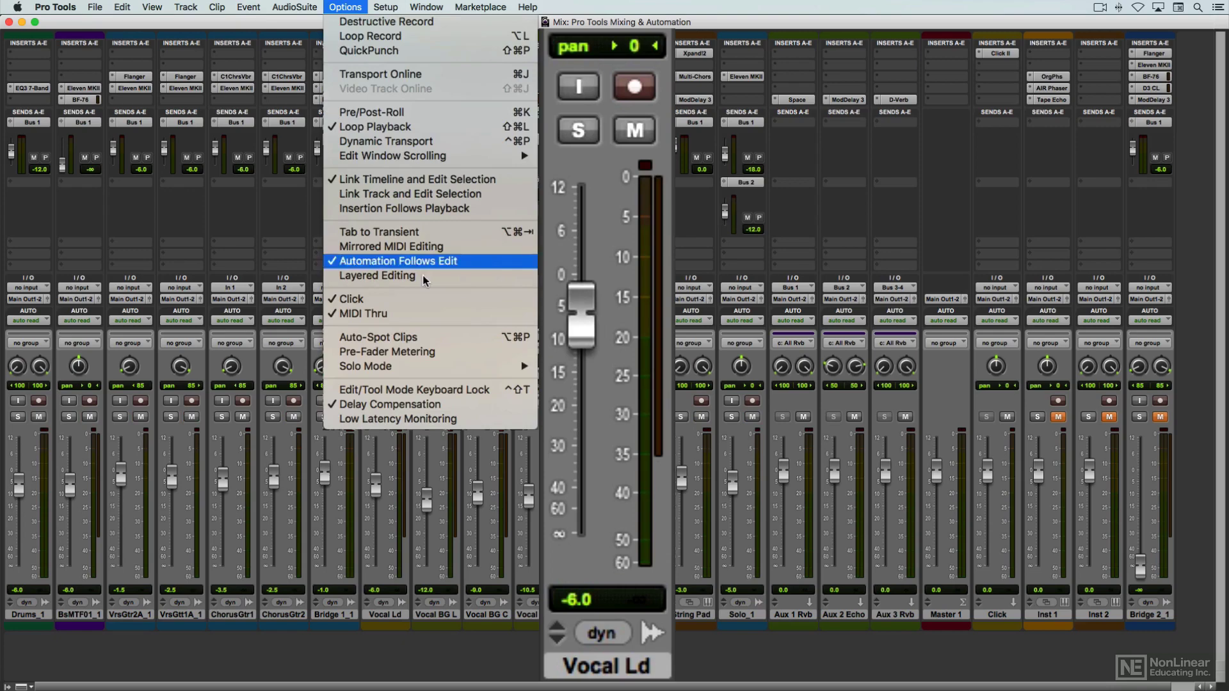
{"action": "mouse_move", "coordinate": [416, 368]}
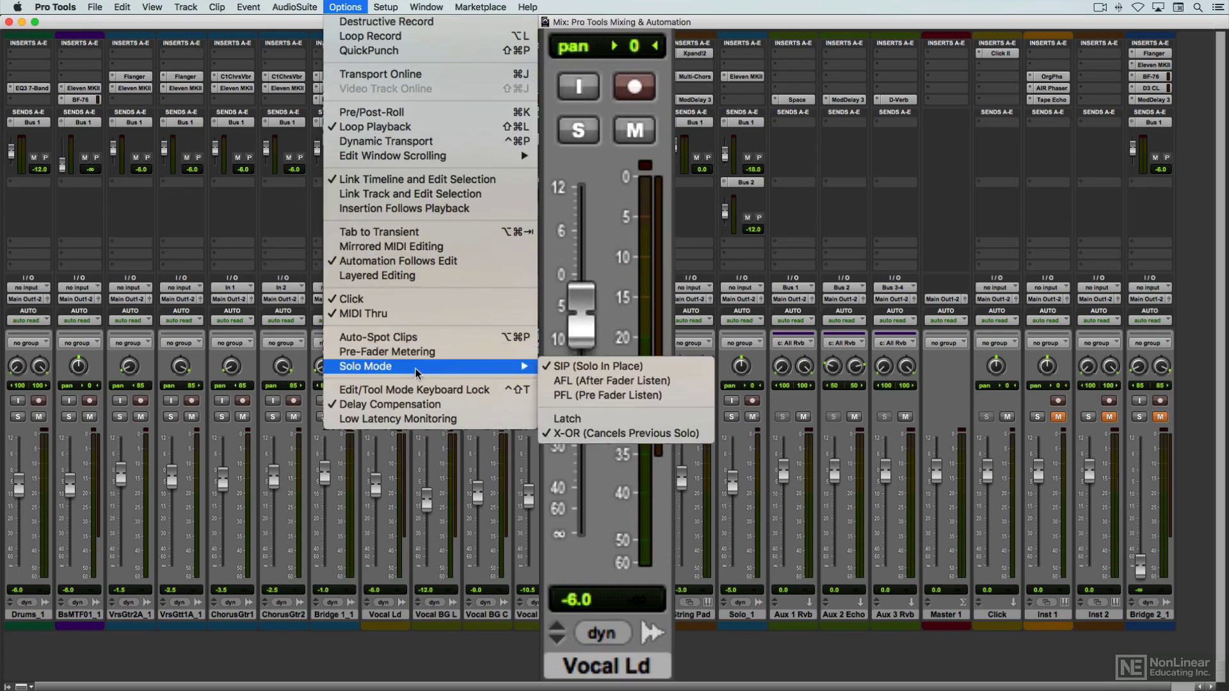
{"action": "left_click", "coordinate": [636, 436]}
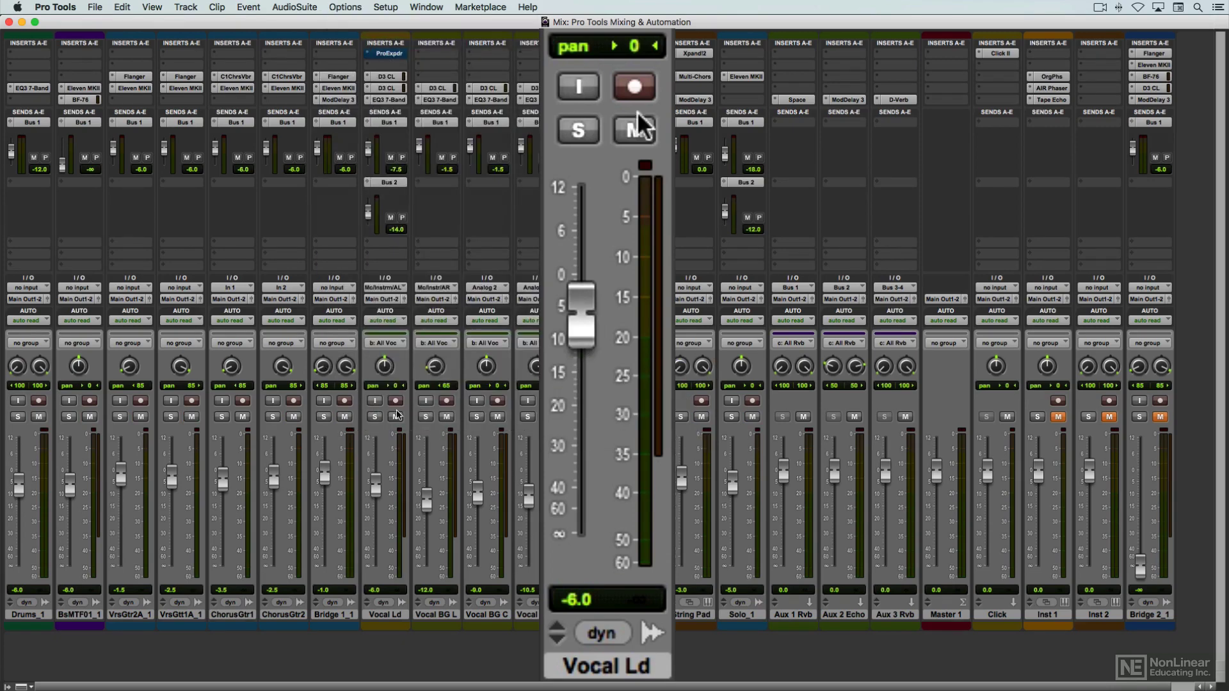
Solo Vocal Ld, Bridge 1_1 and ChorusGtr2 together, clear all solos, and toggle Aux 1 Rvb's solo safe
{"action": "left_click", "coordinate": [374, 416]}
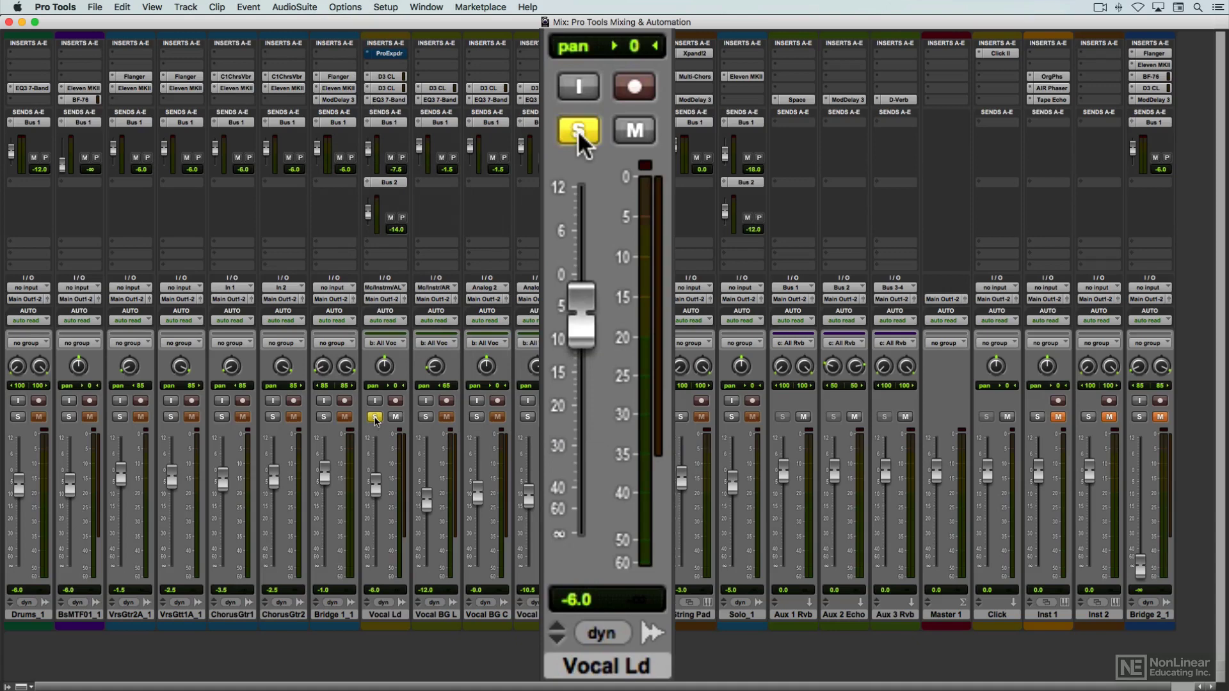
{"action": "left_click", "coordinate": [323, 416]}
{"action": "left_click", "coordinate": [273, 417]}
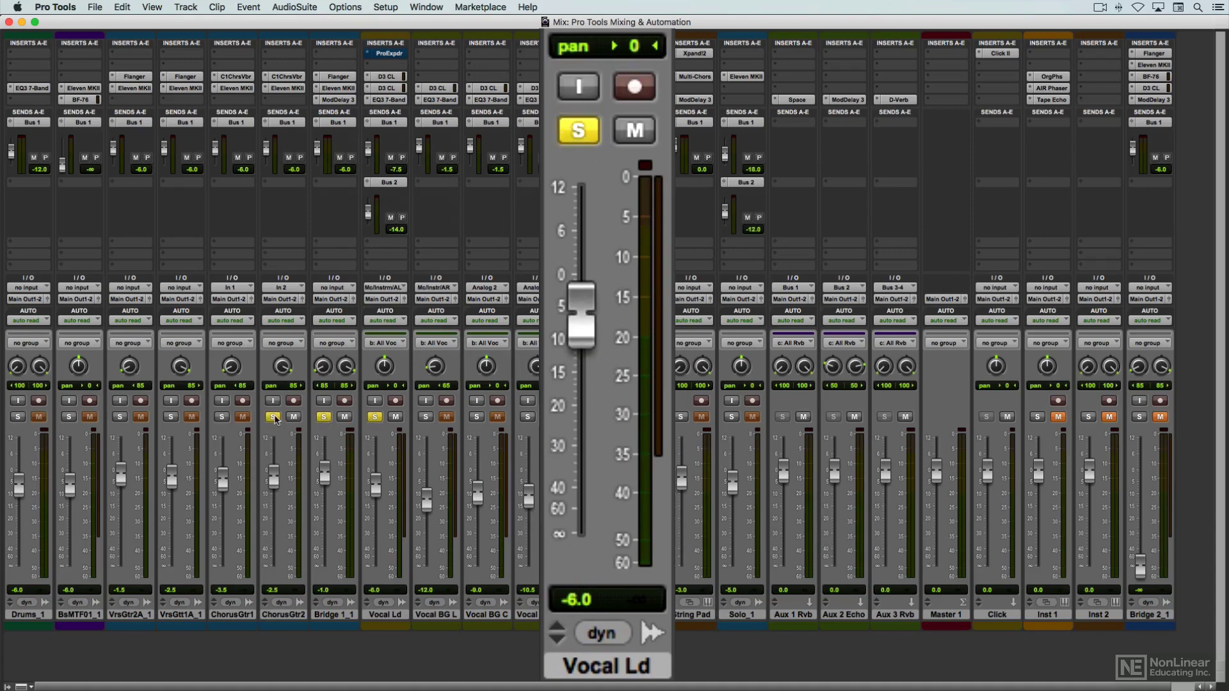
{"action": "left_click", "coordinate": [229, 420], "text": "alt"}
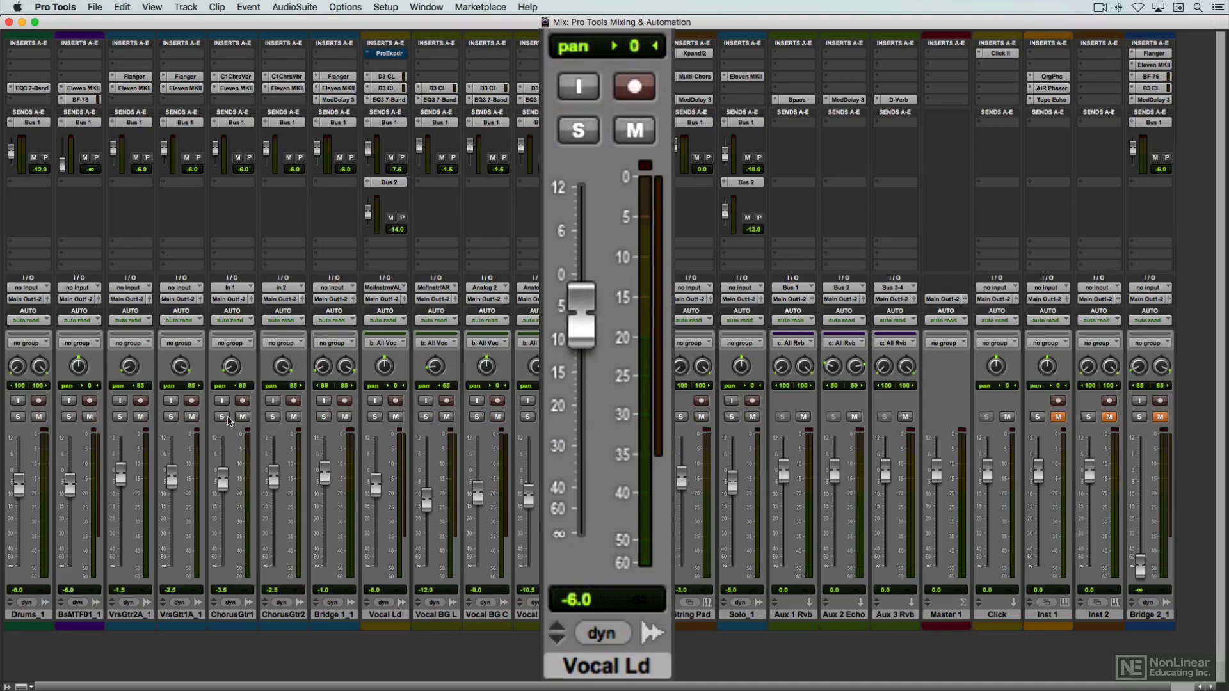
{"action": "left_click", "coordinate": [782, 417], "text": "super"}
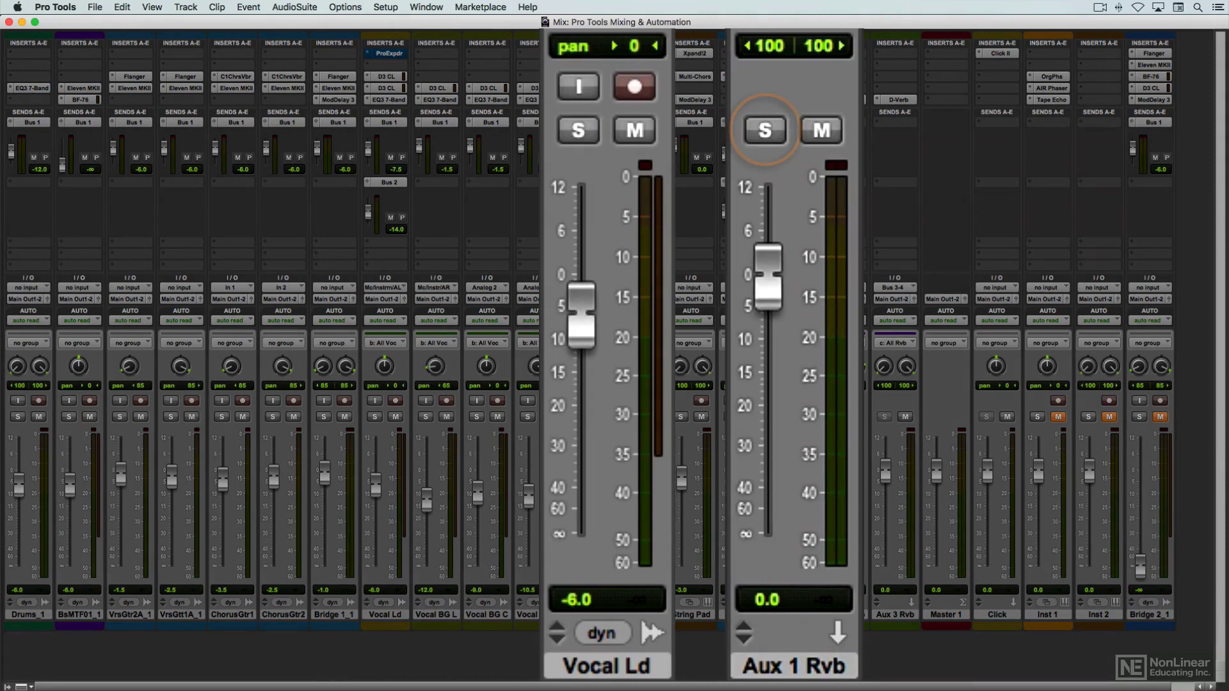
{"action": "left_click", "coordinate": [765, 131], "text": "super"}
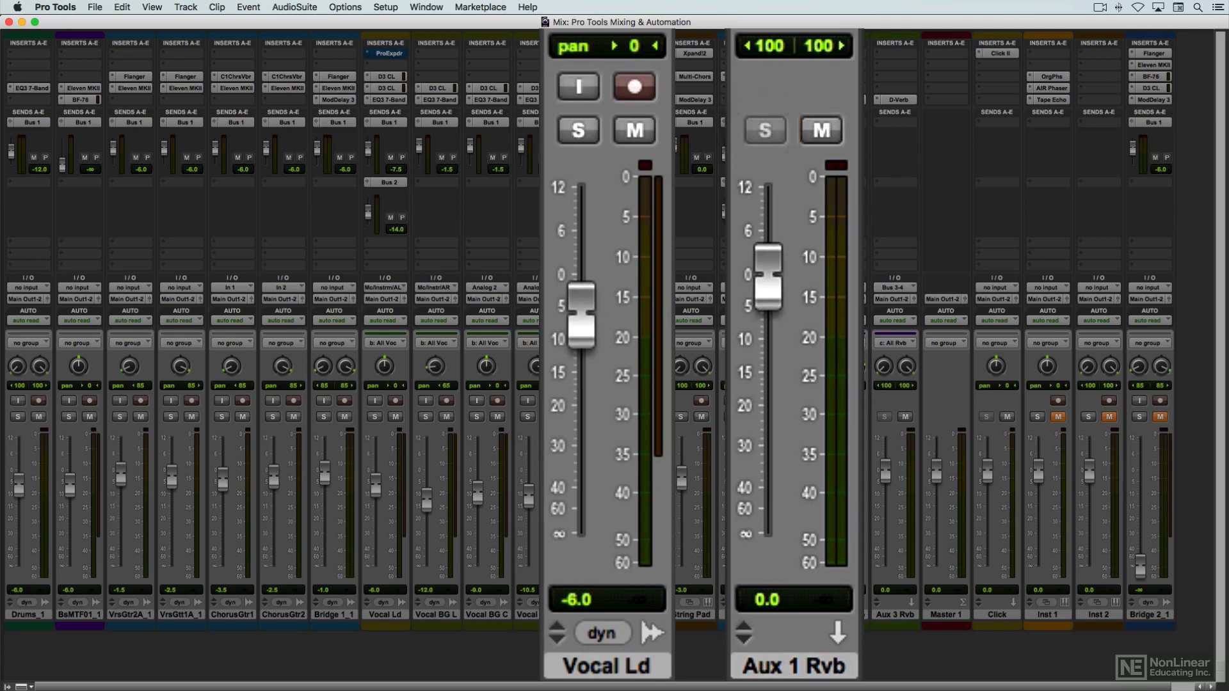
Arm then disarm Vocal Ld, toggle its input monitoring on and off, and nudge its fader
{"action": "left_click", "coordinate": [401, 404]}
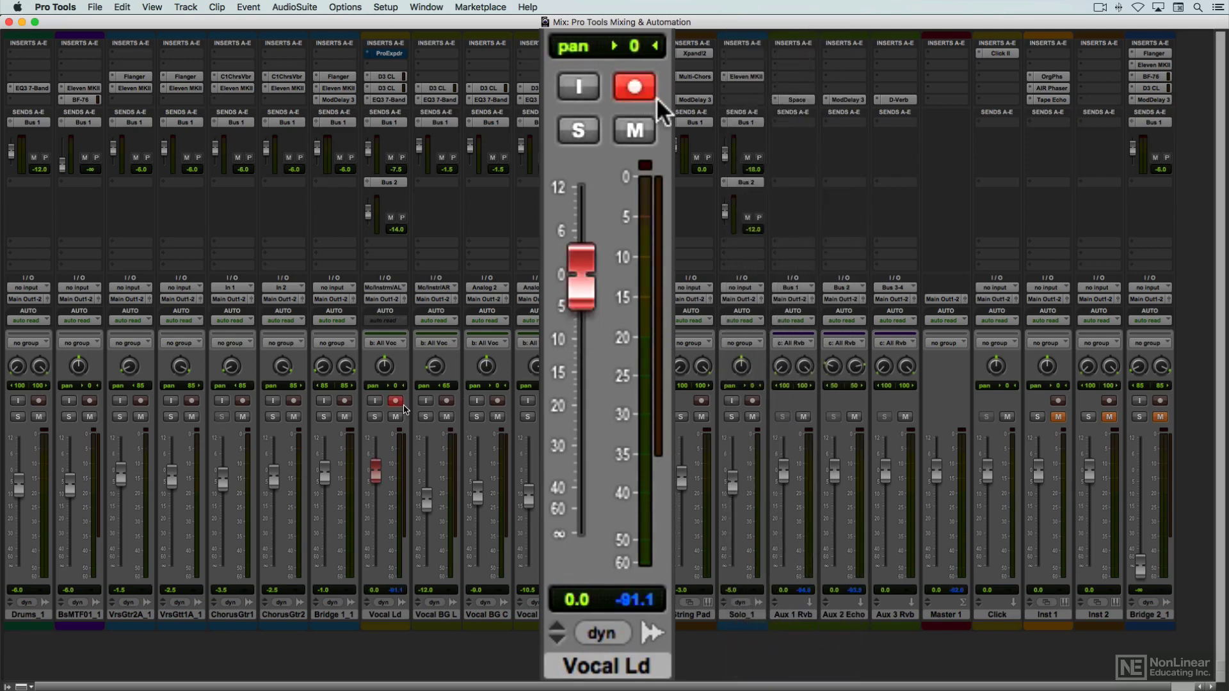
{"action": "left_click", "coordinate": [401, 404]}
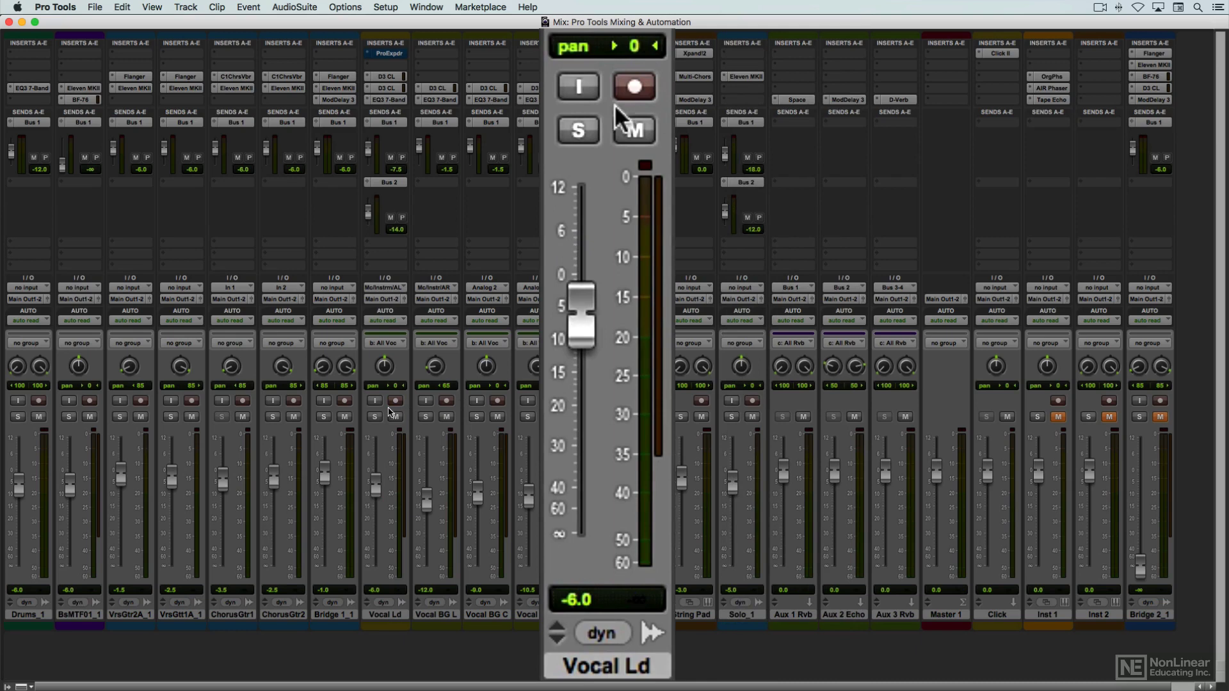
{"action": "left_click", "coordinate": [376, 401]}
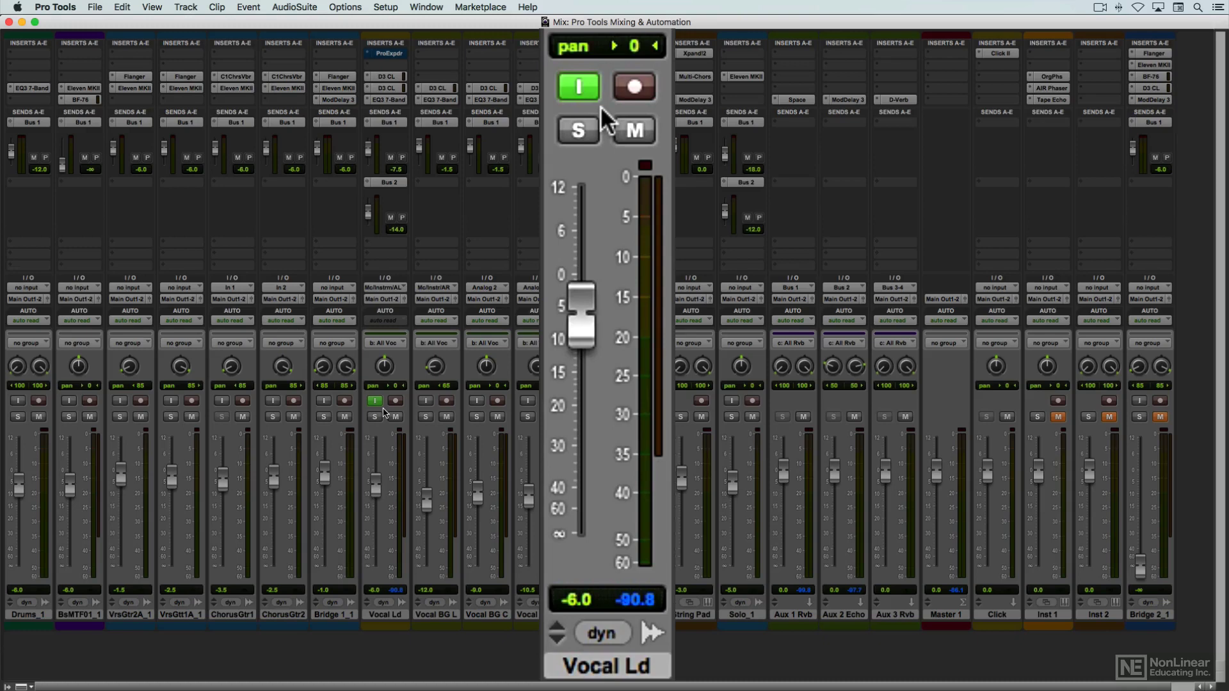
{"action": "left_click", "coordinate": [375, 401]}
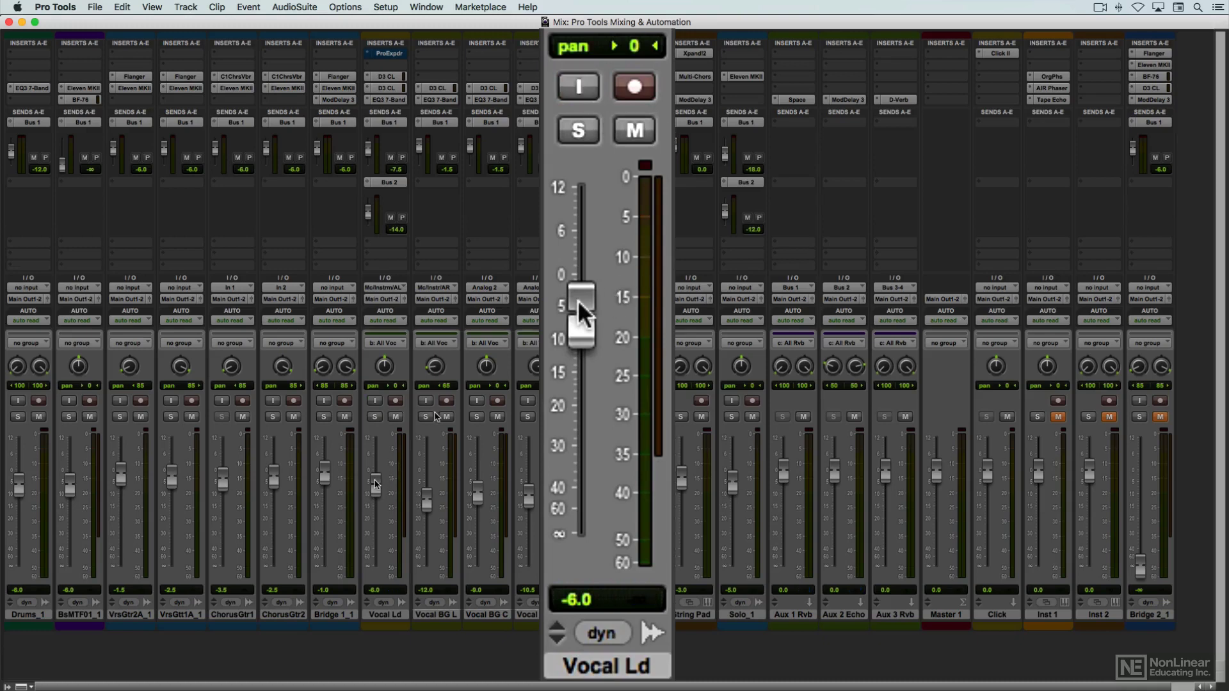
{"action": "mouse_move", "coordinate": [375, 484]}
{"action": "left_mouse_down"}
{"action": "mouse_move", "coordinate": [375, 514]}
{"action": "mouse_move", "coordinate": [378, 484]}
{"action": "left_mouse_up"}
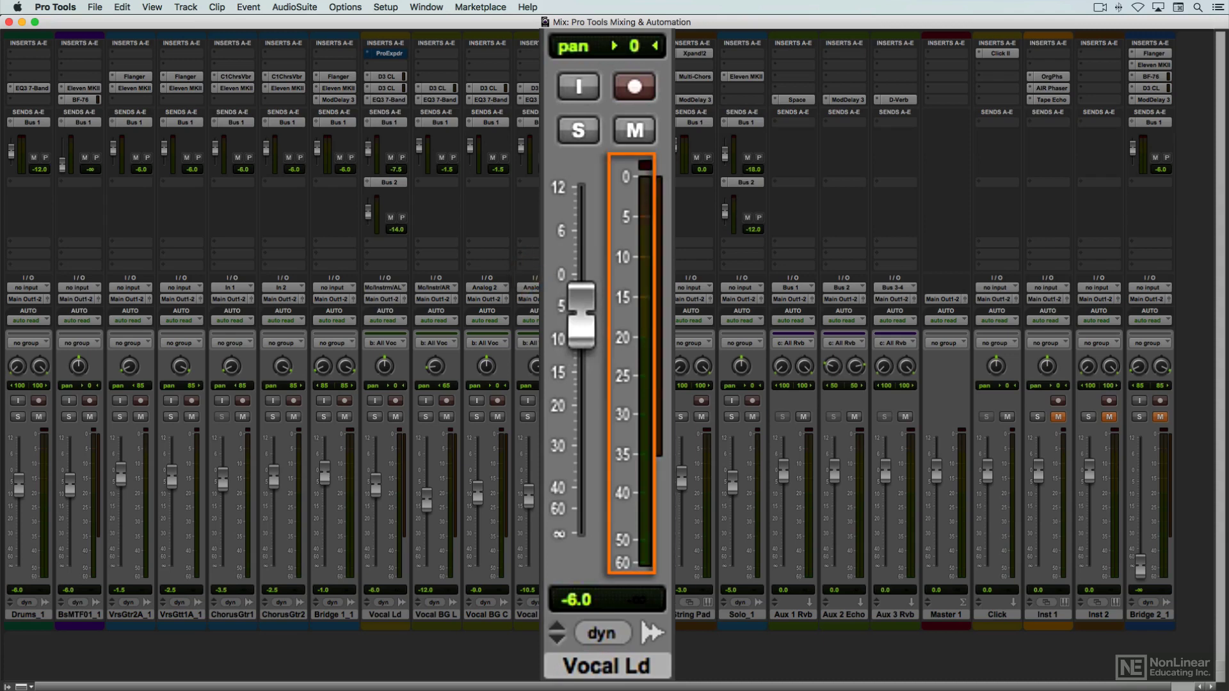
Start playback and uncheck Options > Pre-Fader Metering to get post-fader meters
{"action": "key", "text": "space"}
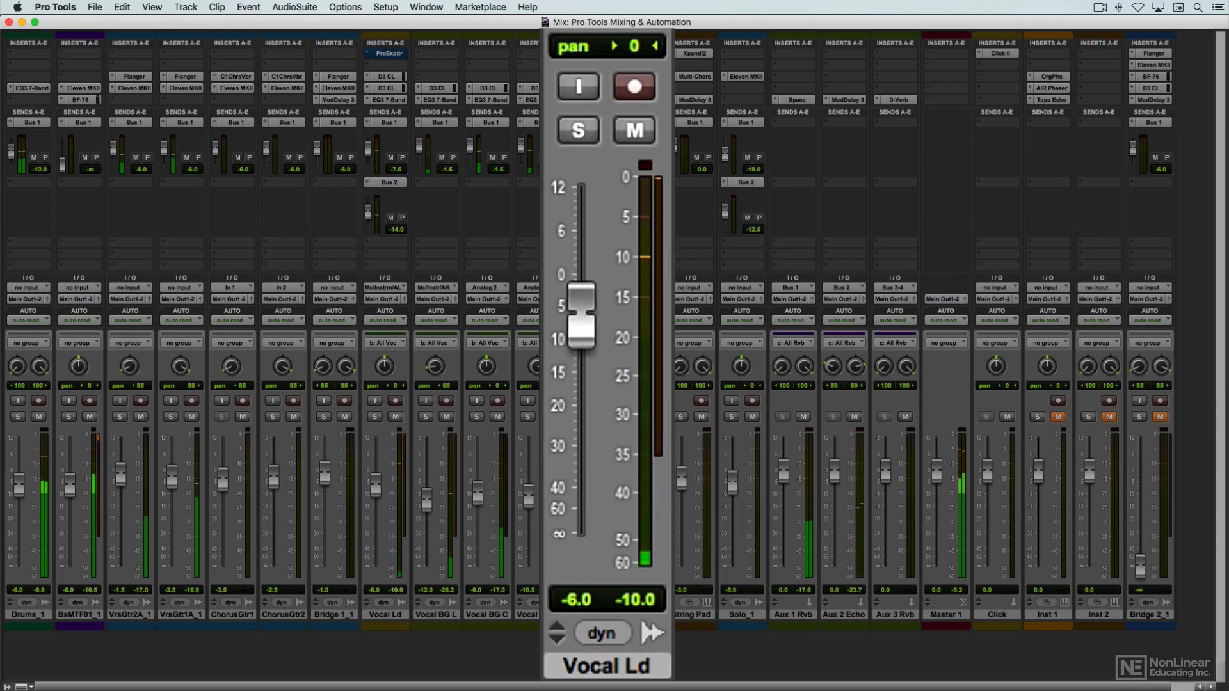
{"action": "left_click", "coordinate": [345, 7]}
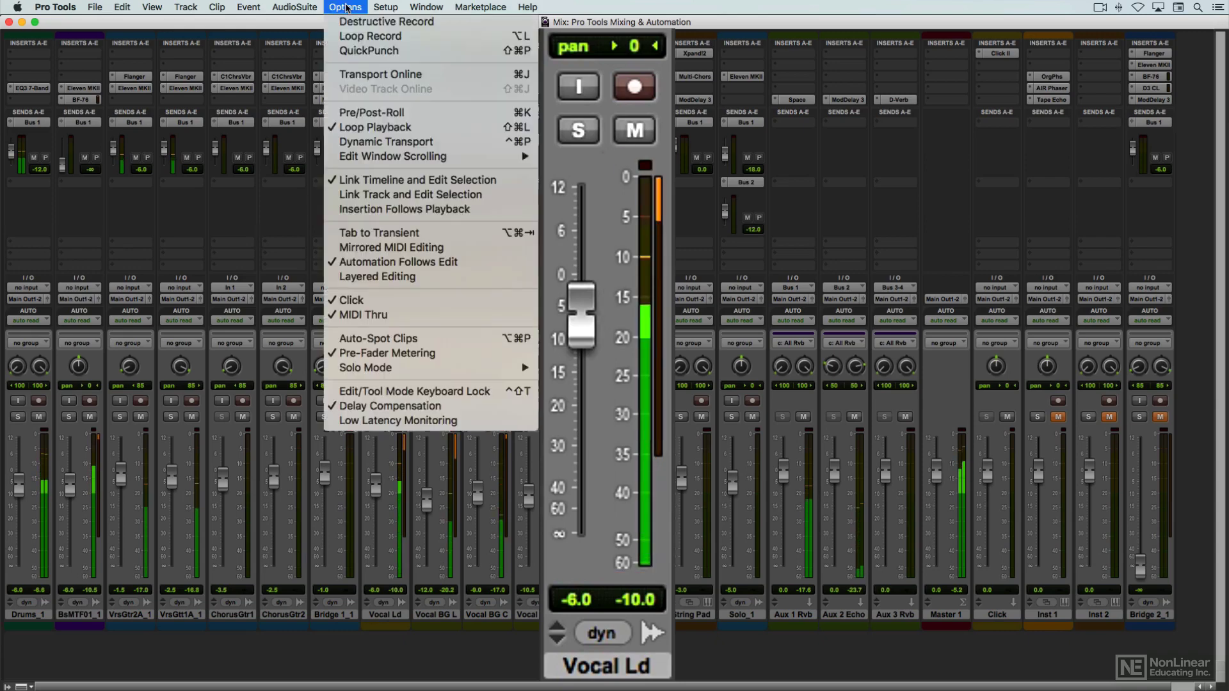
{"action": "left_click", "coordinate": [447, 354]}
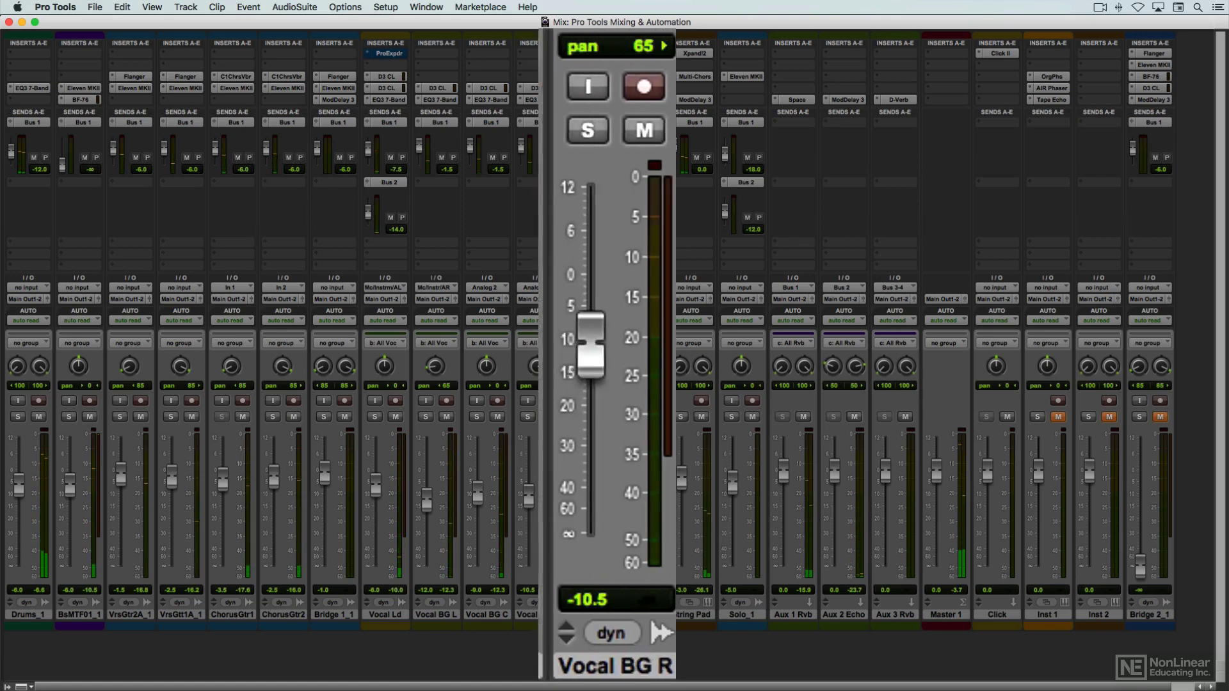
Stop playback so the meters clear, then open the String Pad strip's settings
{"action": "key", "text": "space"}
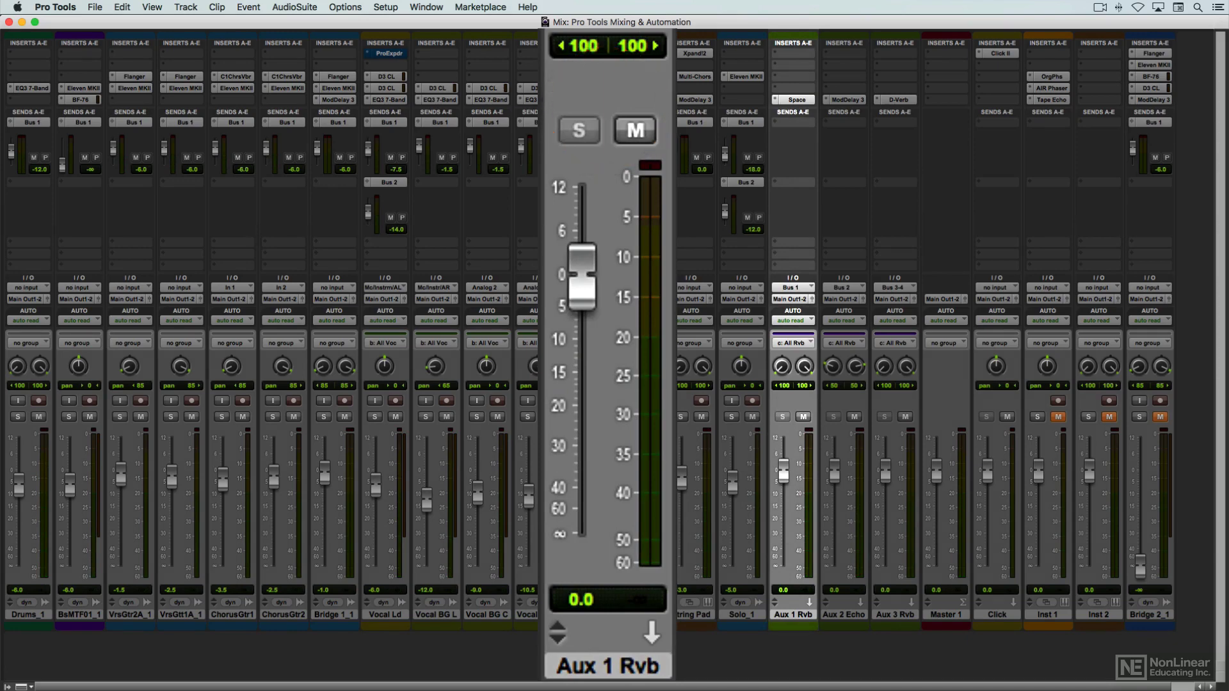
{"action": "left_click", "coordinate": [696, 614]}
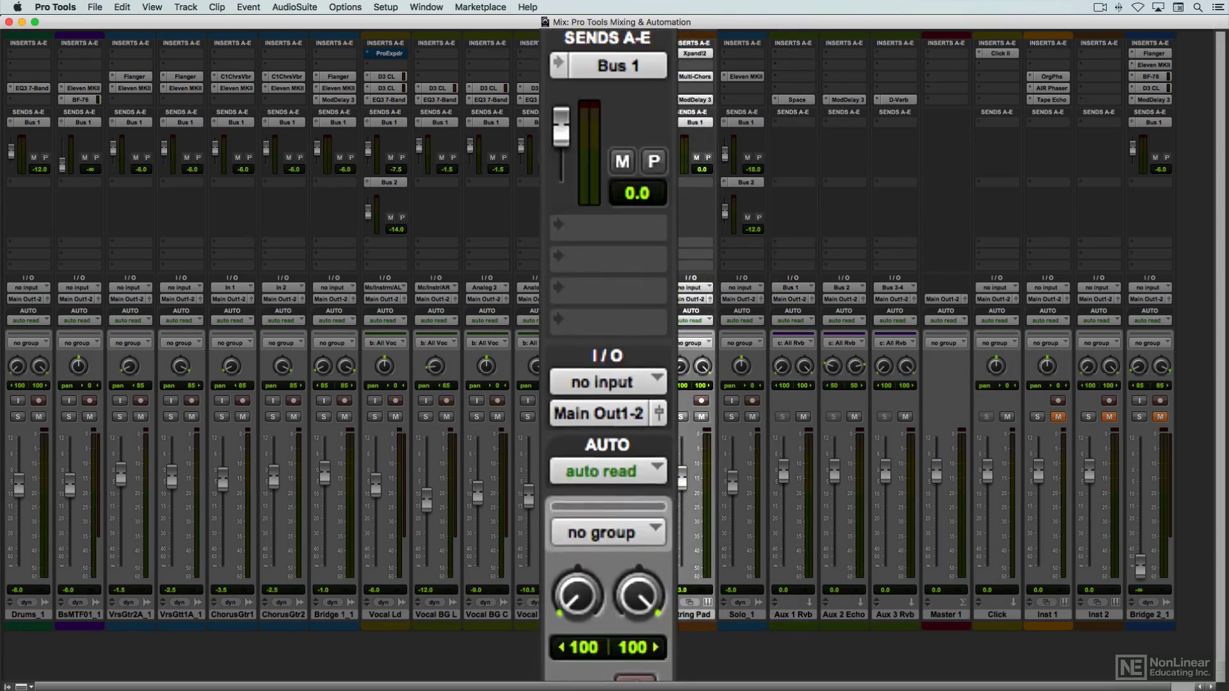